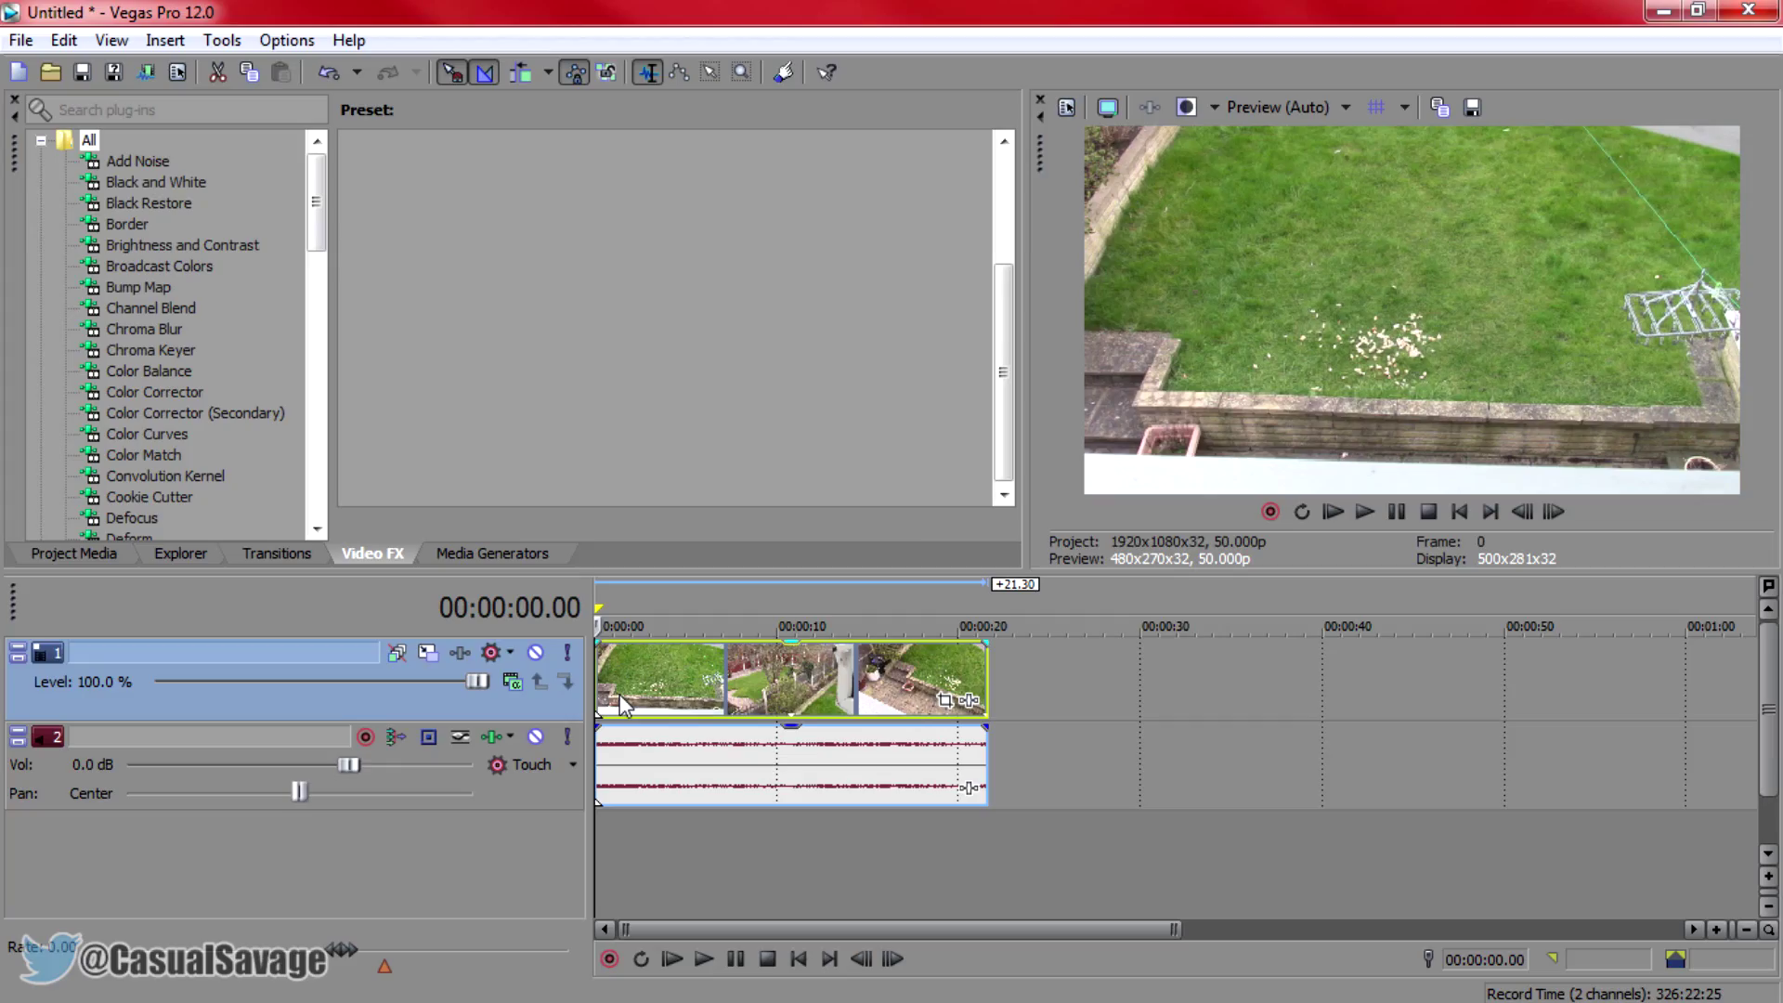
# Preview the garden footage, jumping forward and back through it
pyautogui.press('space')
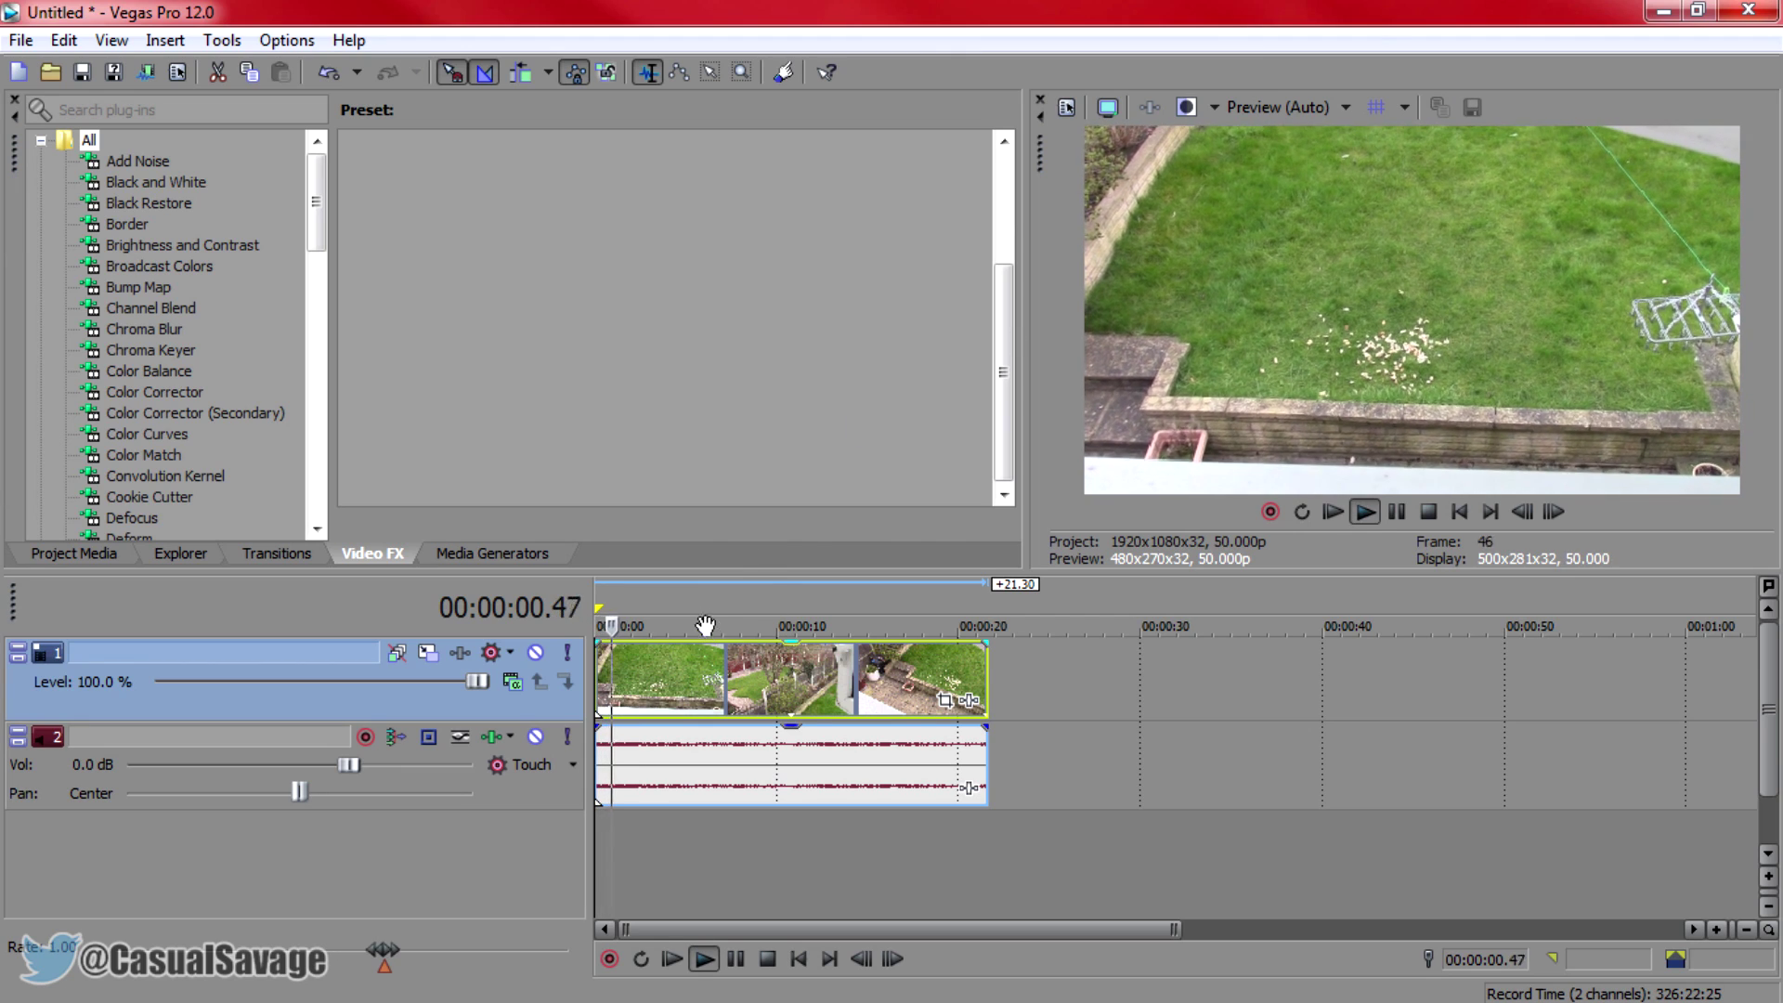
pyautogui.click(691, 598)
pyautogui.click(732, 589)
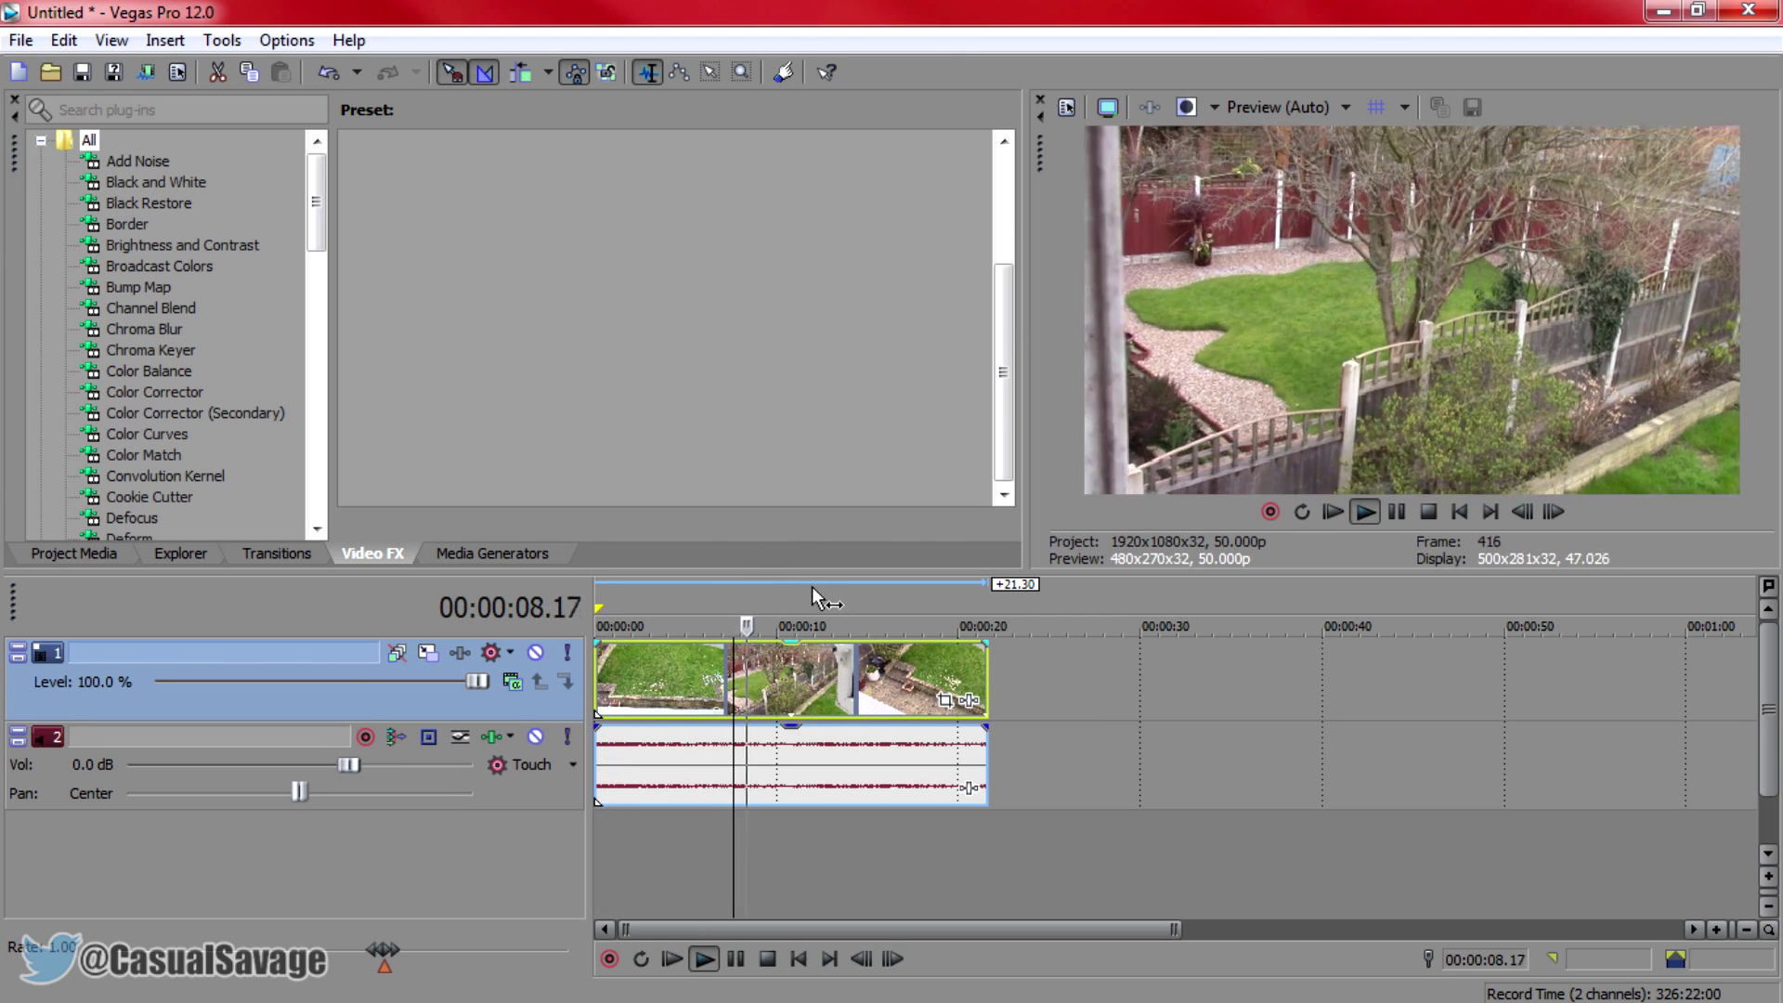
pyautogui.click(678, 598)
pyautogui.click(613, 604)
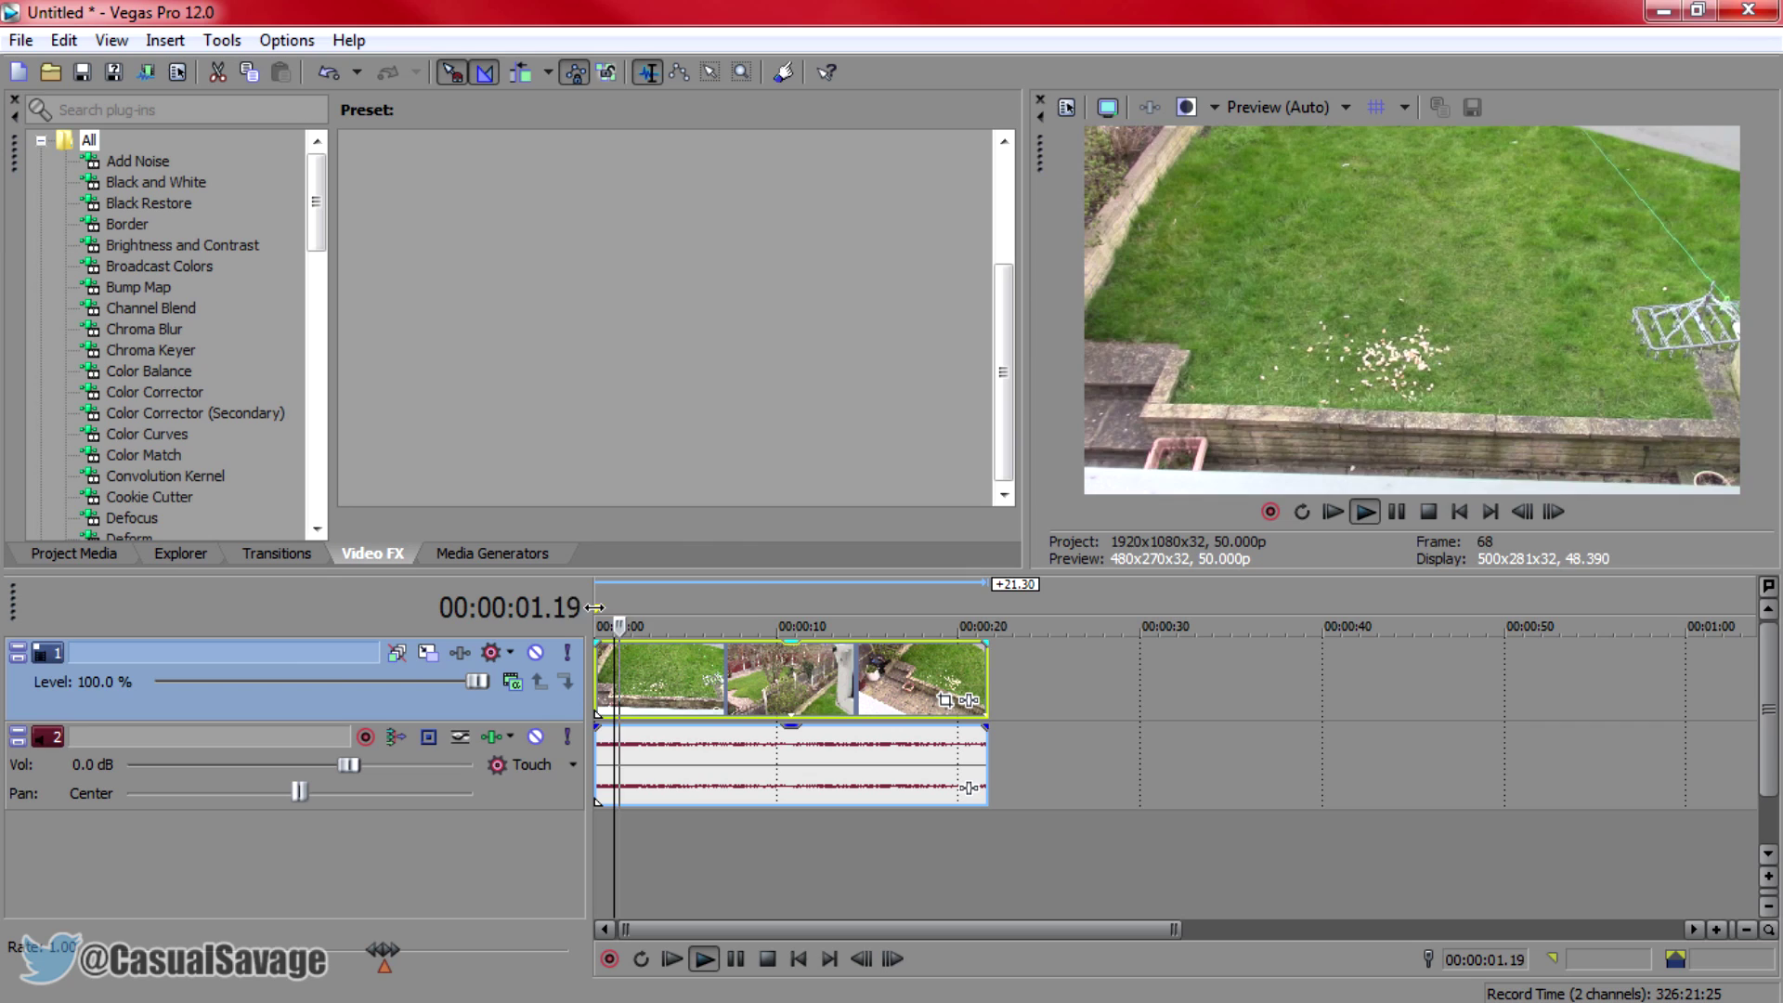
pyautogui.press('space')
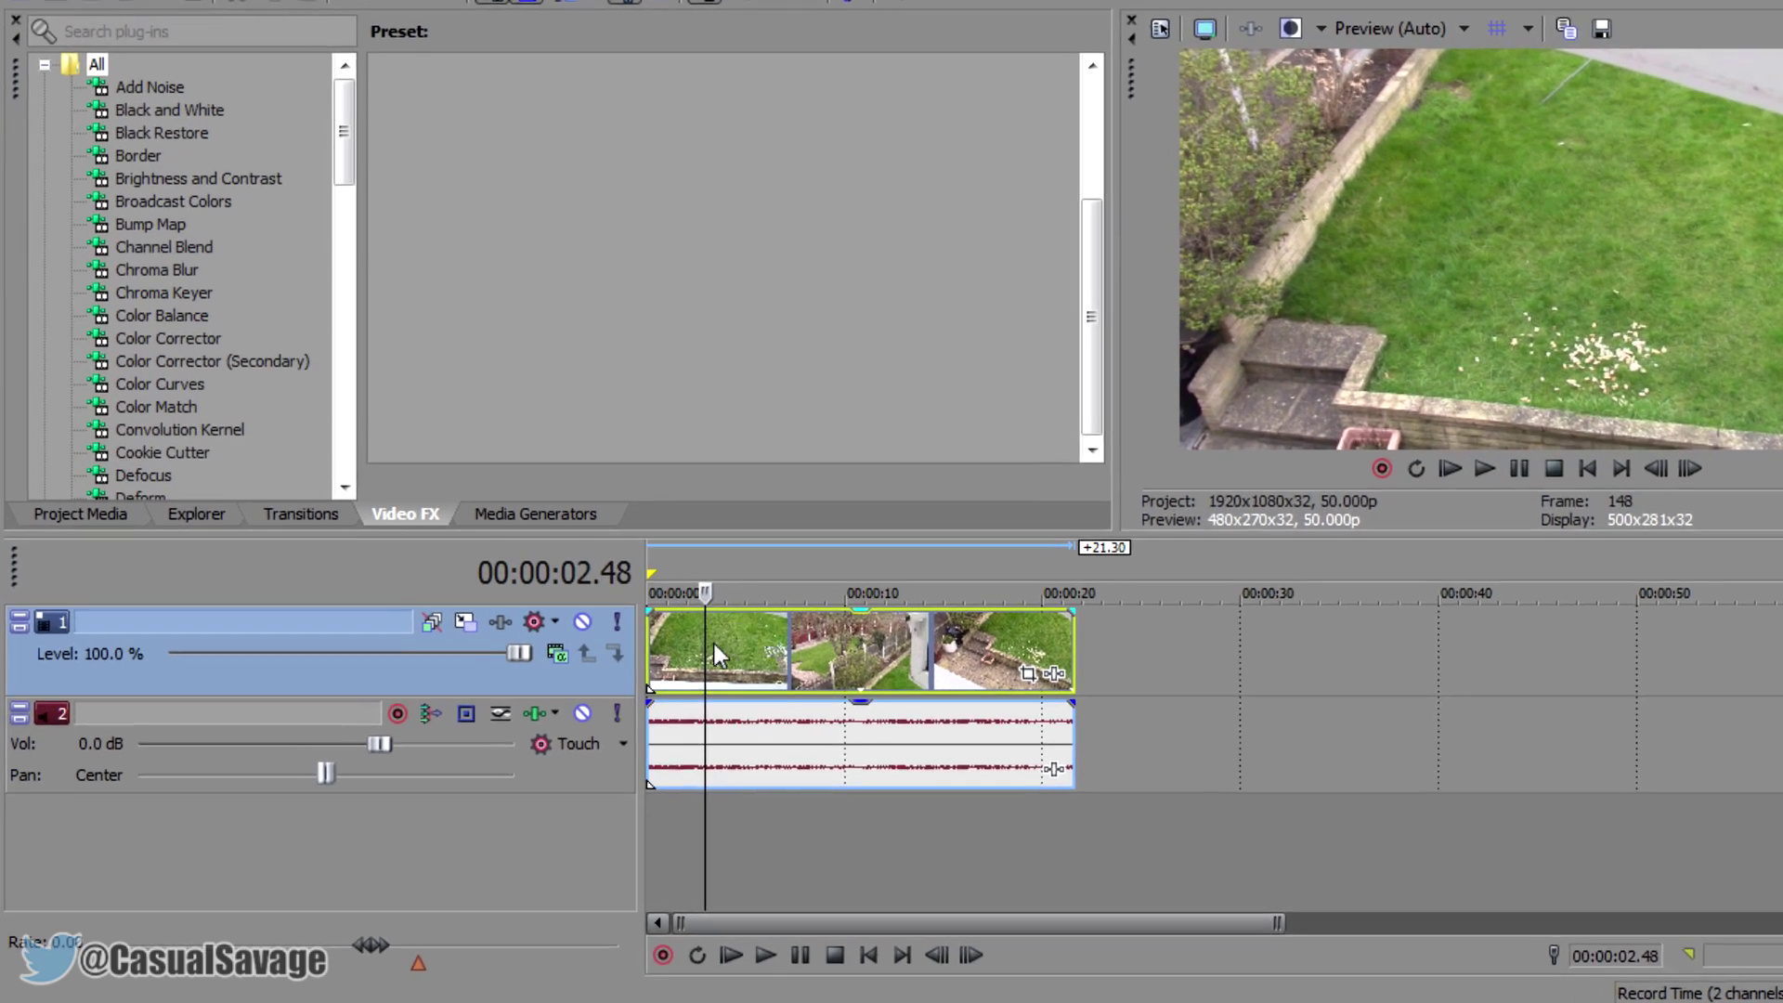
# Return to the timeline start and duplicate the garden footage video track
pyautogui.hotkey('ctrl', 'Home')
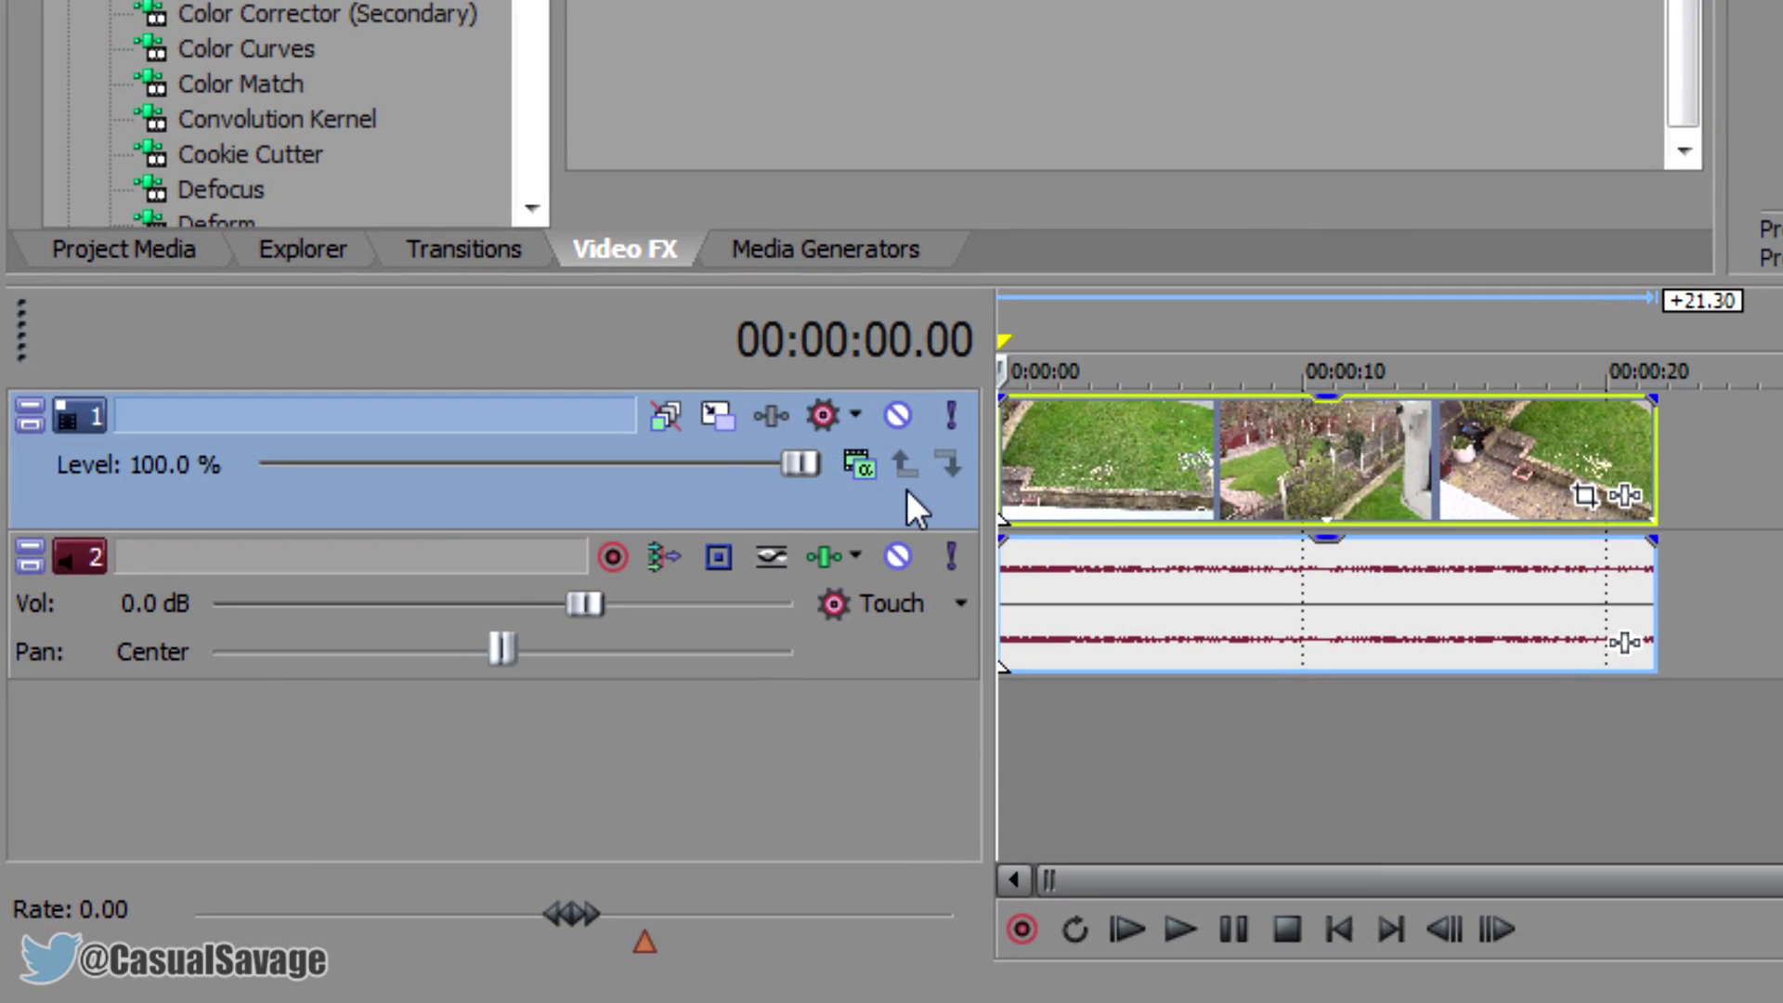
pyautogui.rightClick(907, 488)
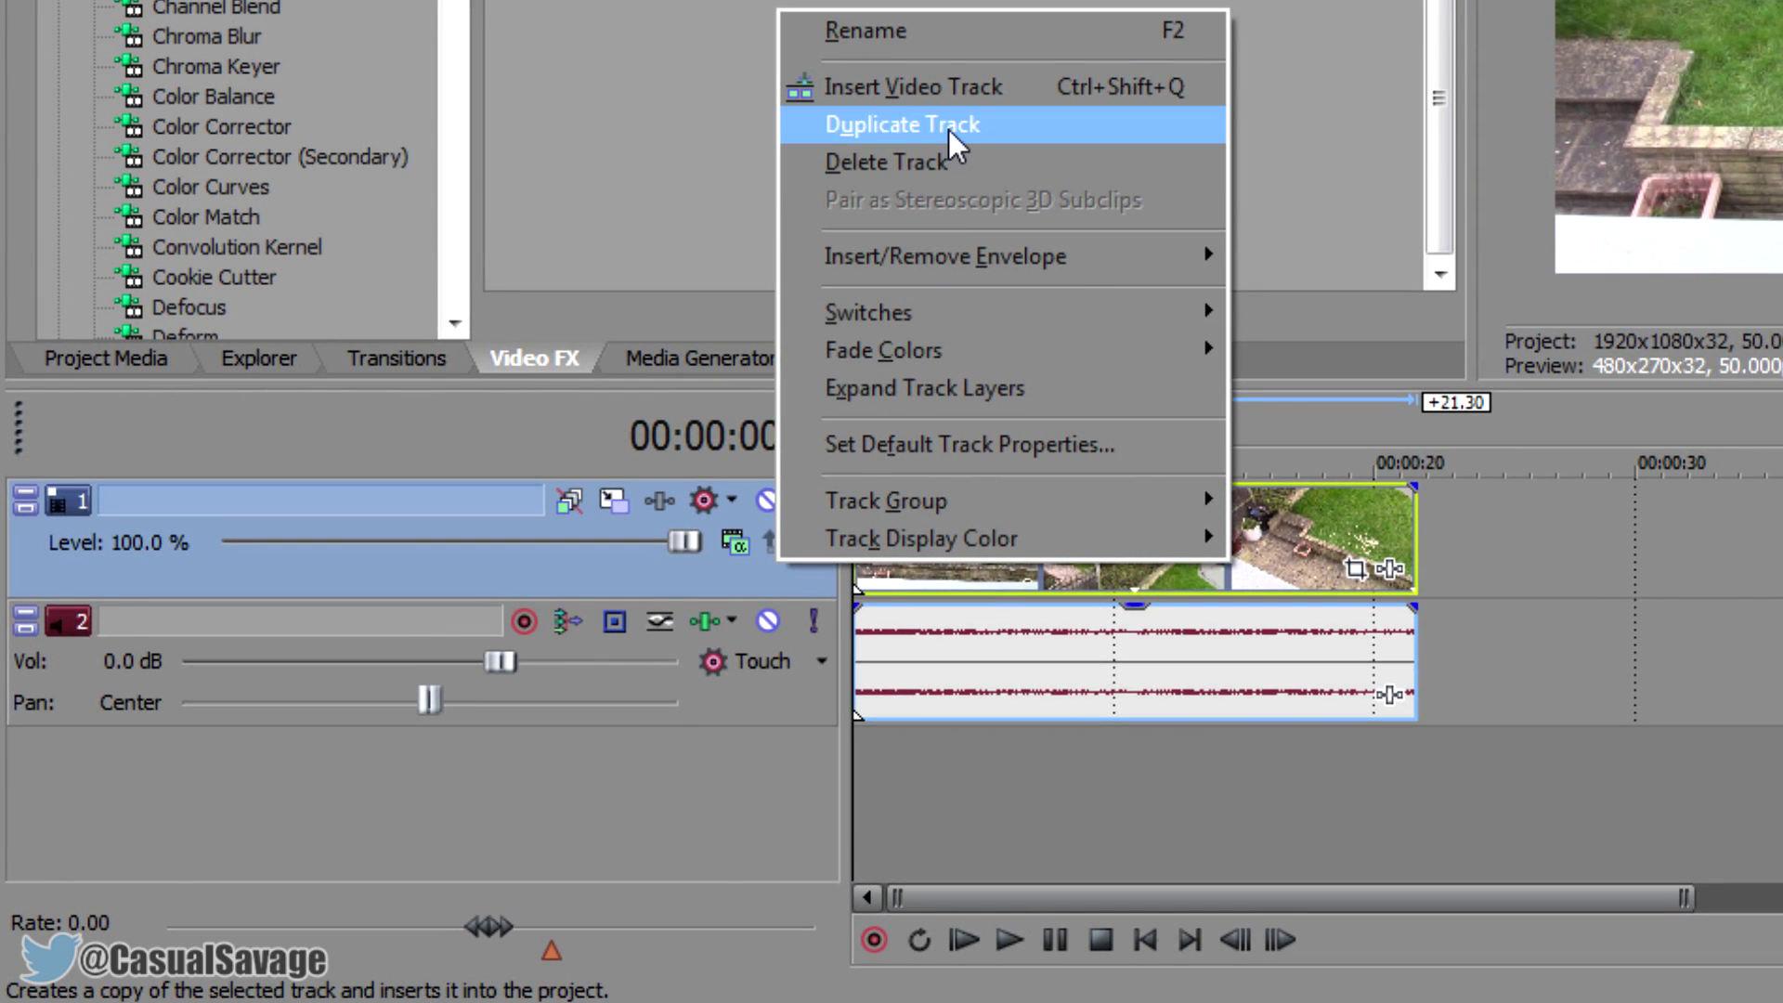
pyautogui.click(950, 130)
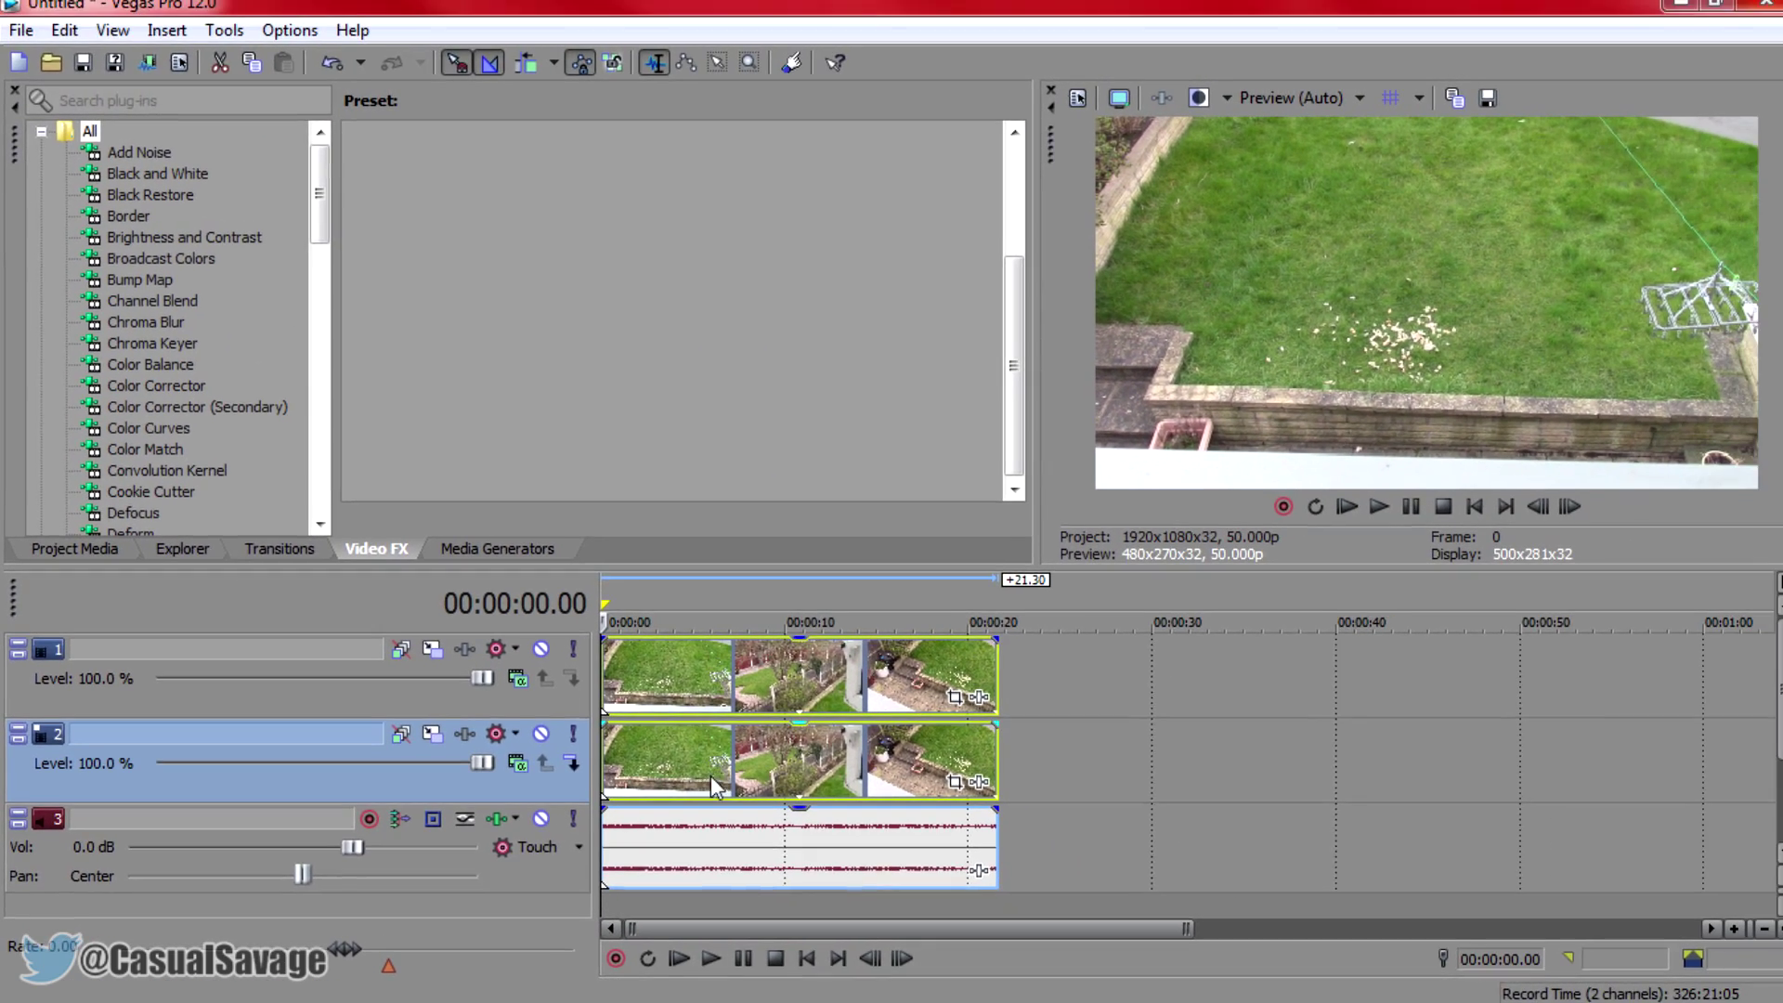
# Restore the Default Layout and list the Cookie Cutter presets in Video FX
pyautogui.click(613, 683)
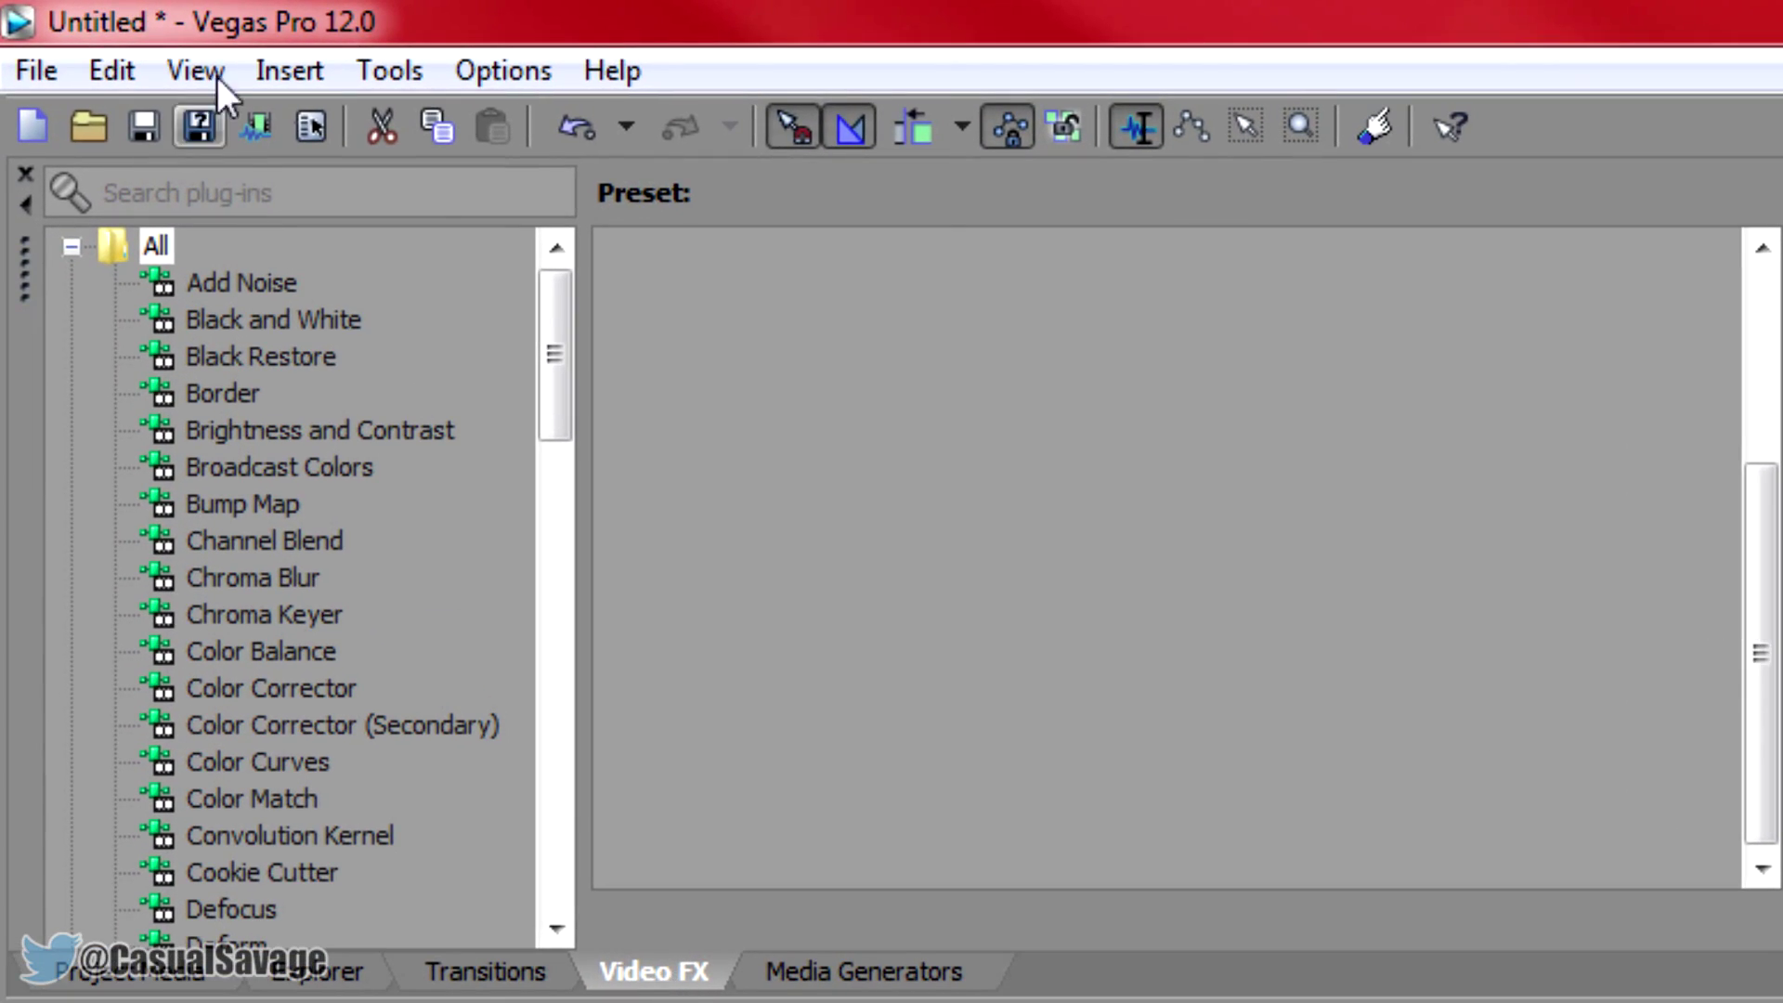
pyautogui.click(216, 76)
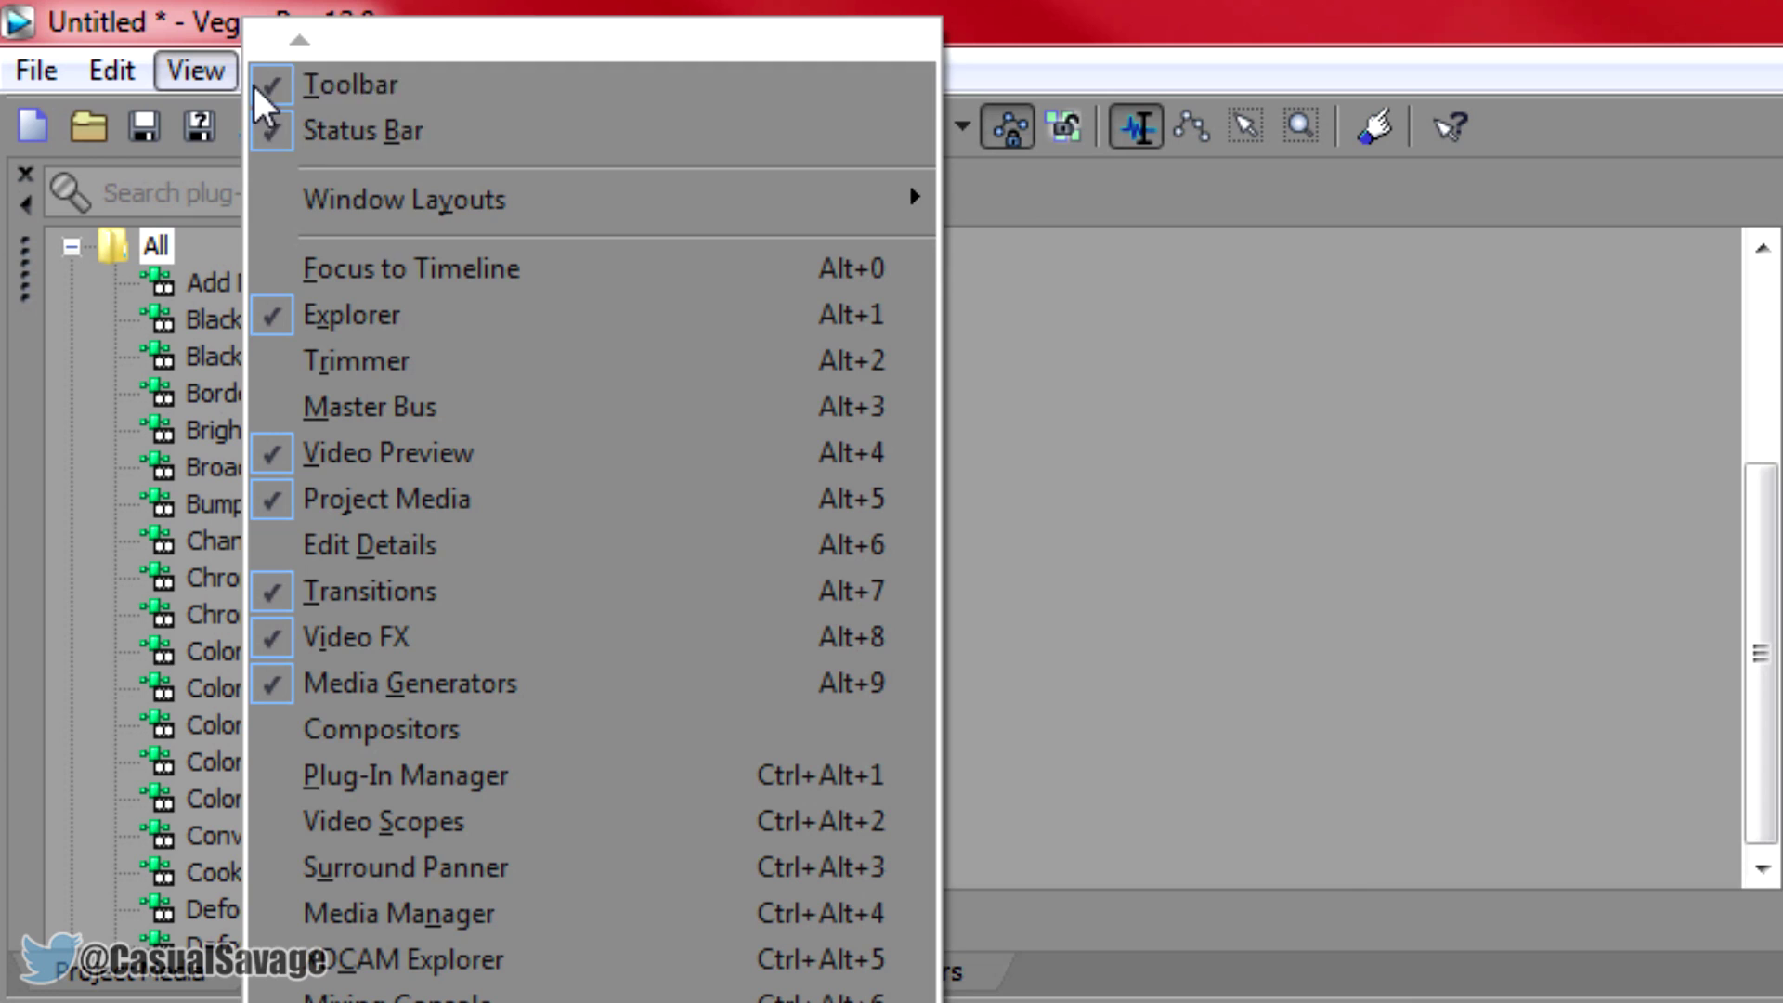
pyautogui.moveTo(405, 214)
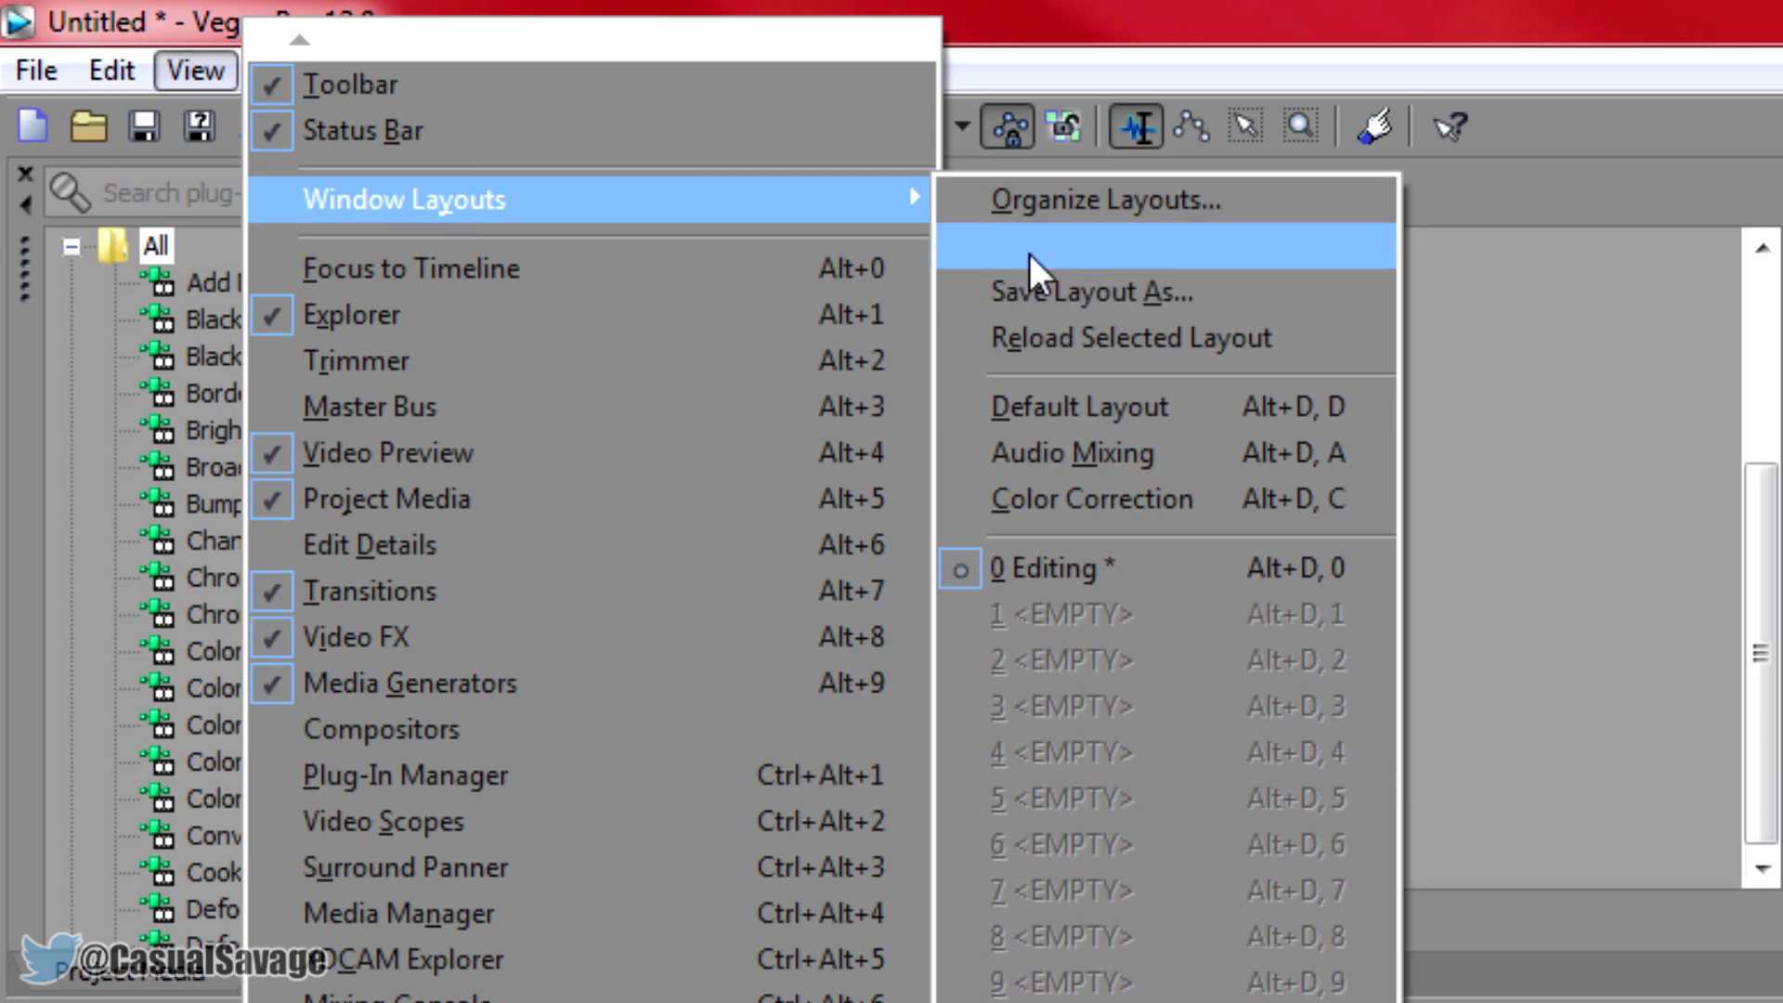
pyautogui.click(1230, 414)
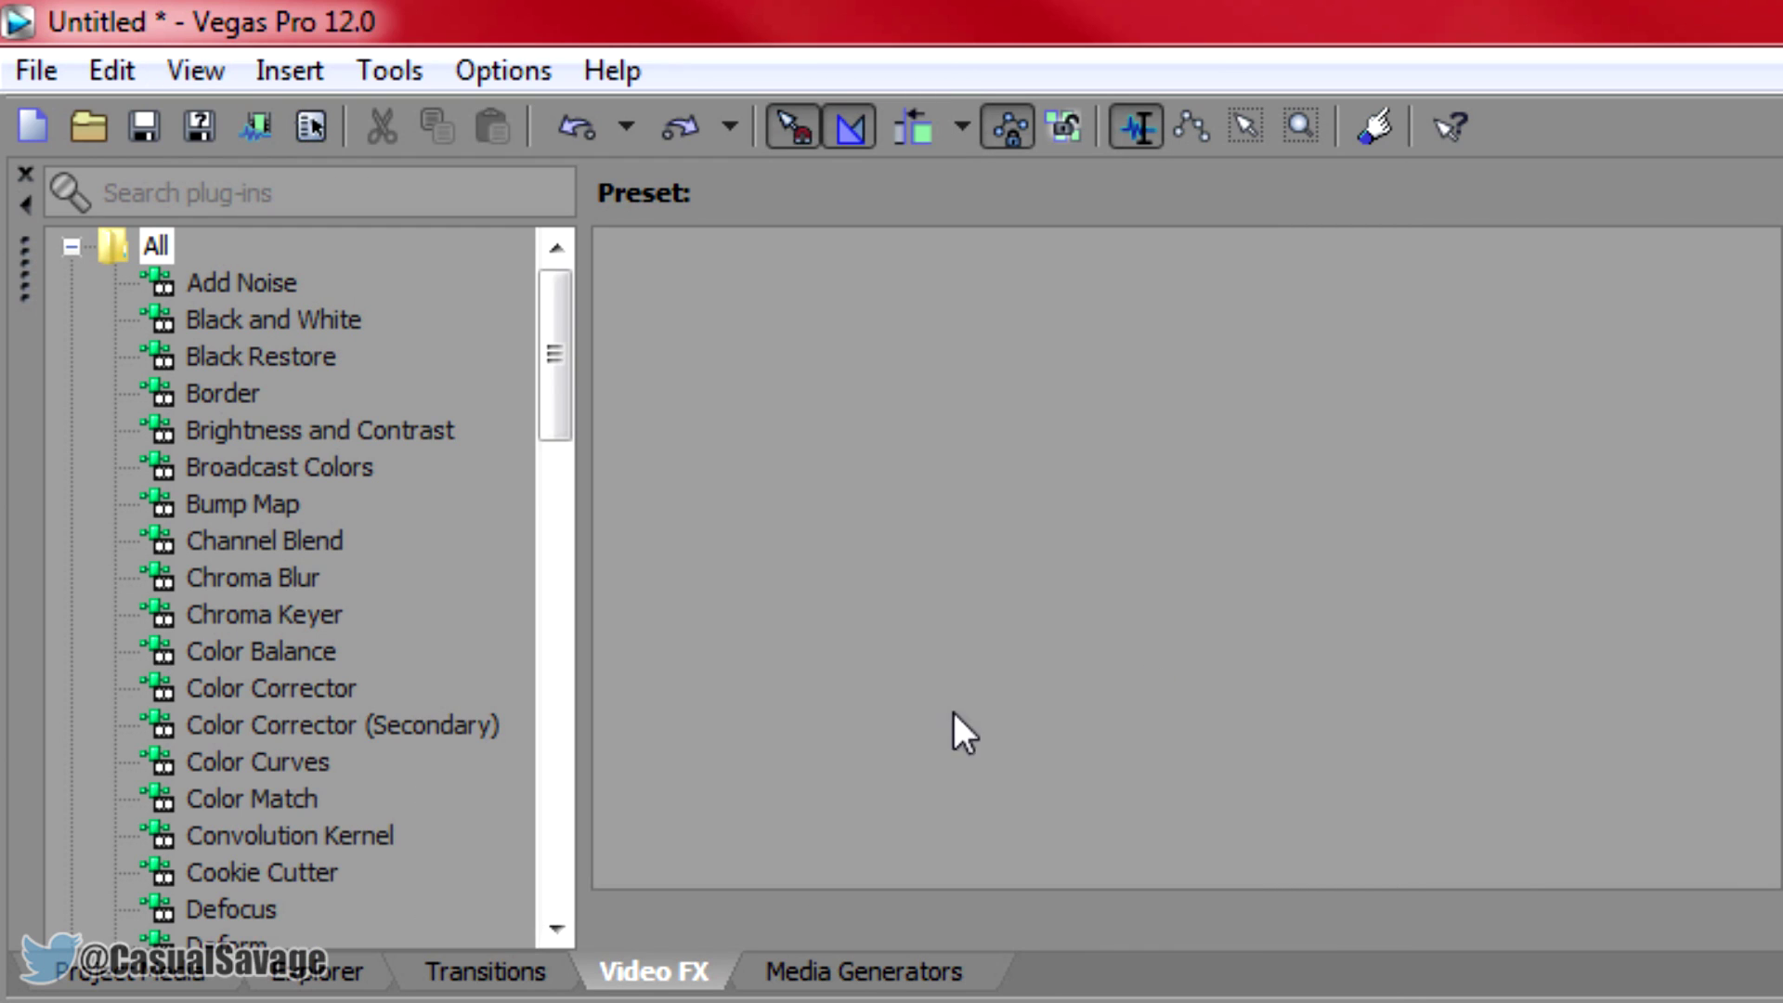
pyautogui.click(286, 878)
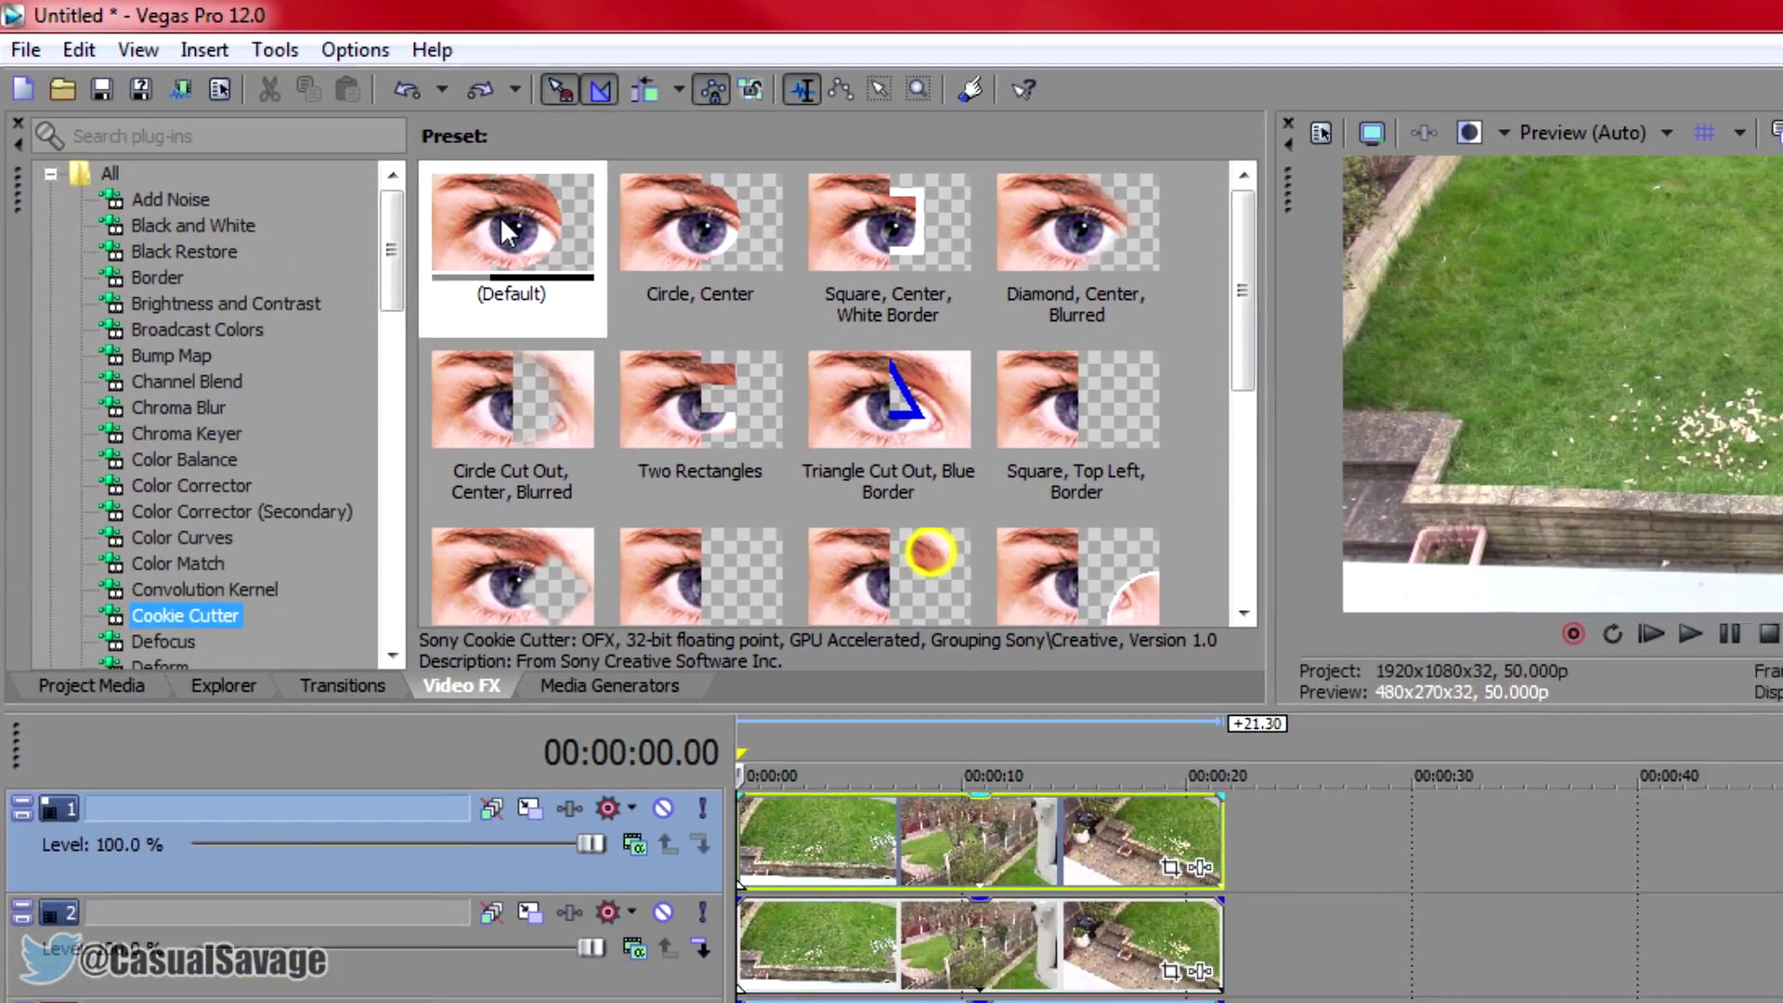
# Apply the default Cookie Cutter to the top garden clip with border 0.020 and size 0.197
pyautogui.moveTo(500, 215); pyautogui.dragTo(845, 841)
pyautogui.moveTo(681, 677); pyautogui.dragTo(682, 677)
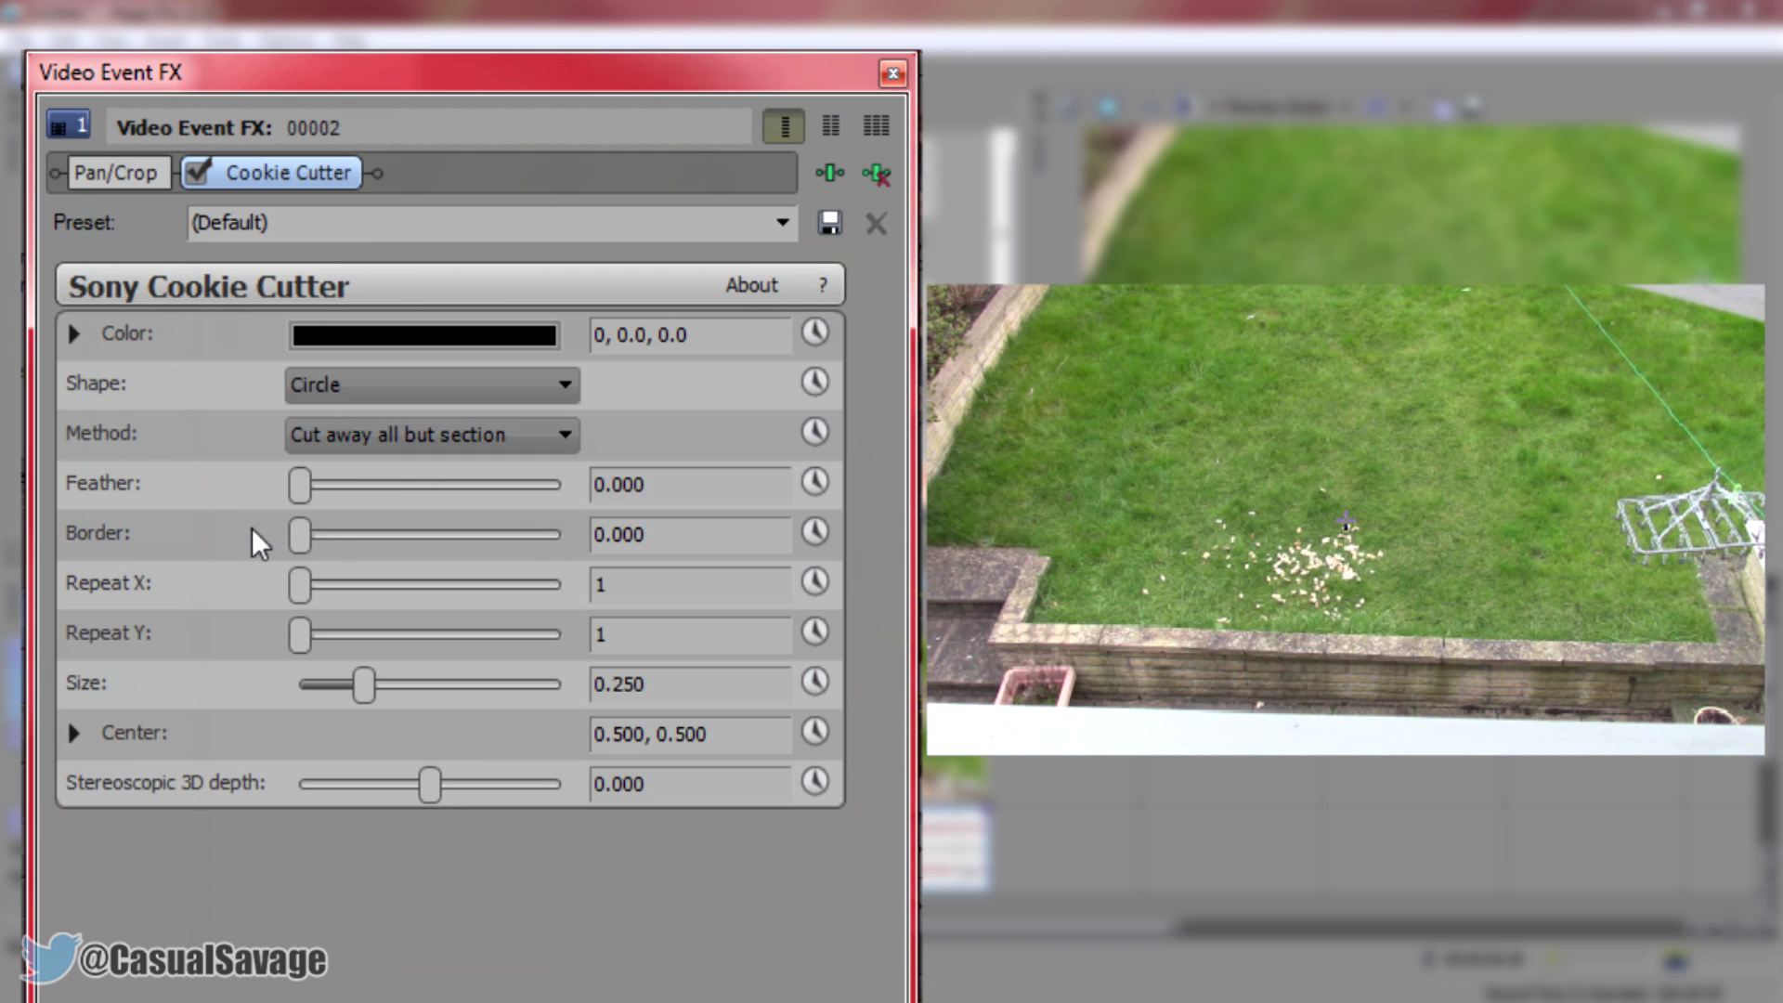
pyautogui.moveTo(295, 537); pyautogui.dragTo(298, 537)
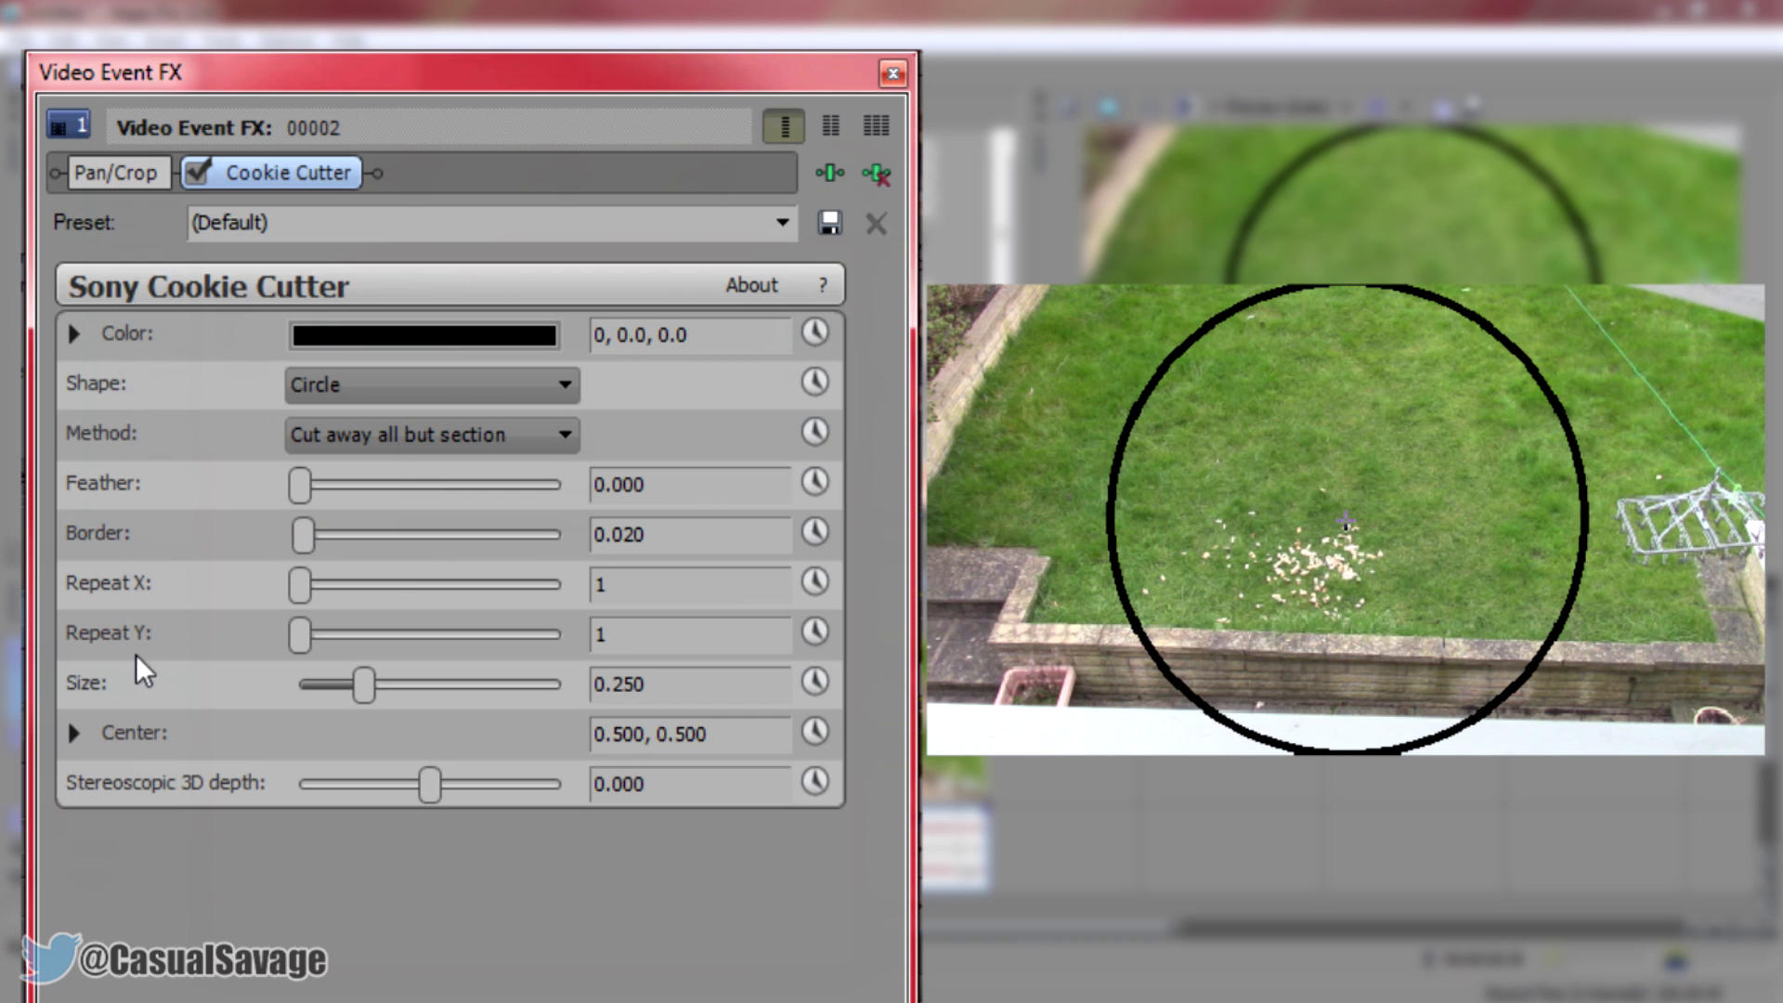
pyautogui.moveTo(361, 687); pyautogui.dragTo(350, 687)
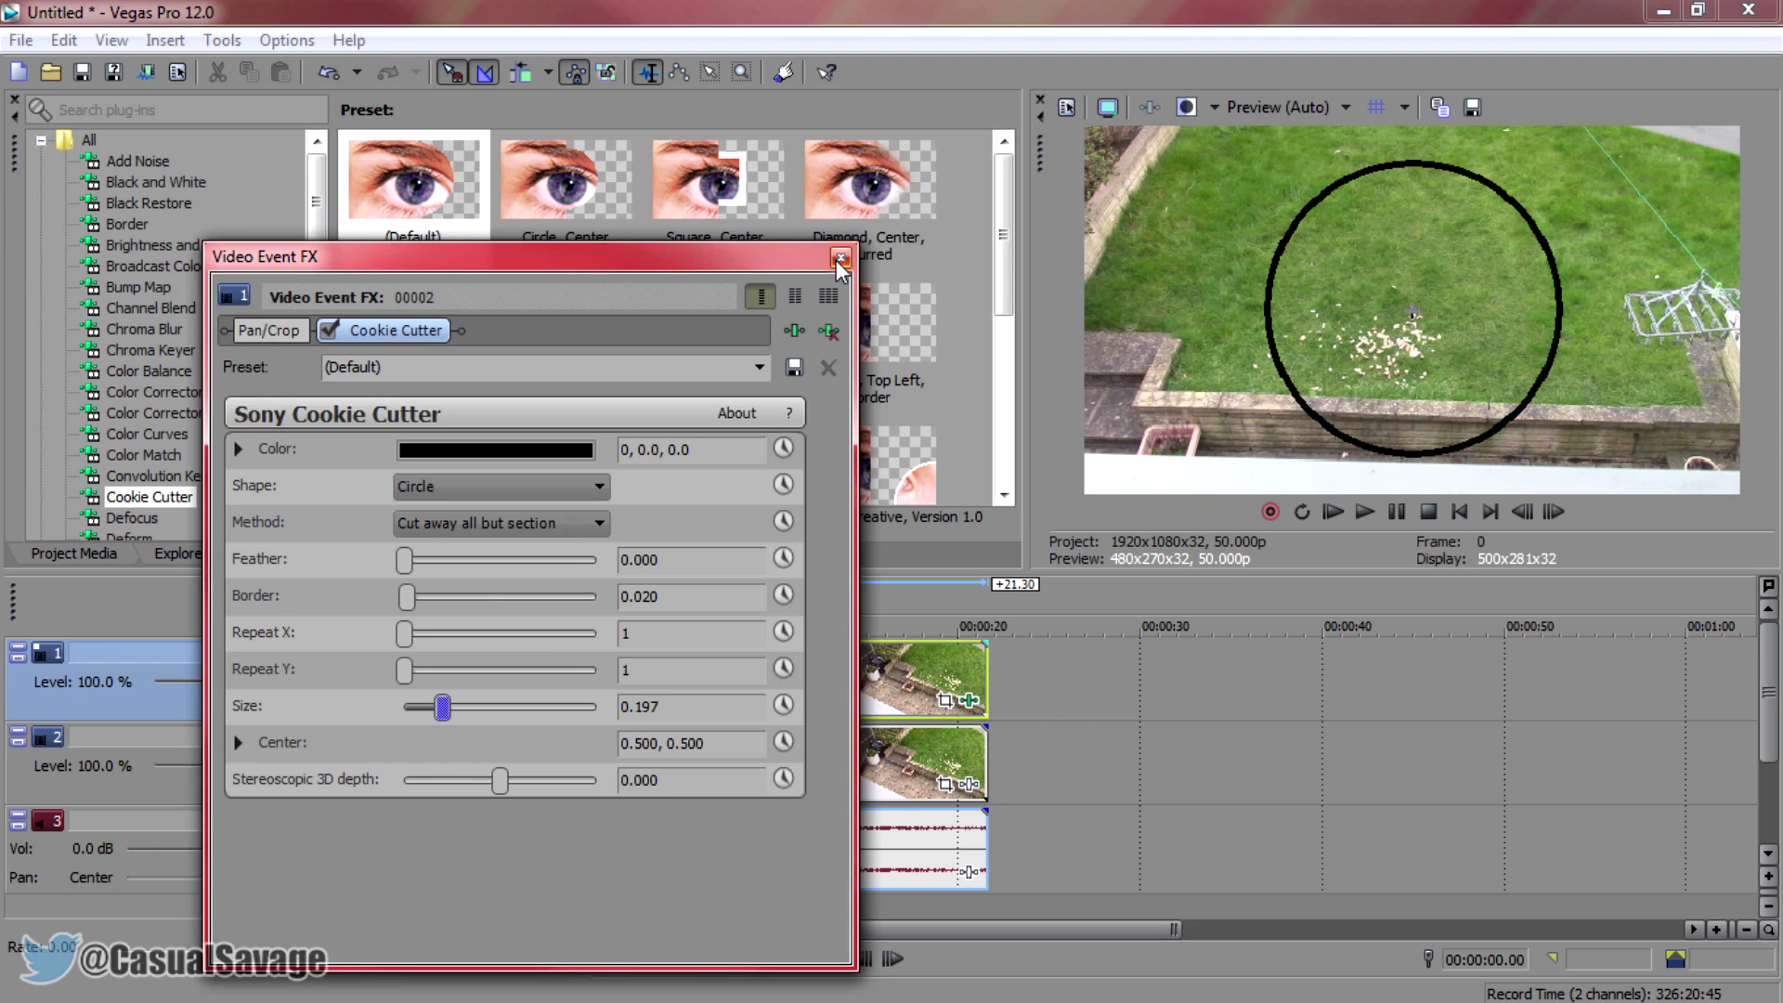
pyautogui.click(892, 72)
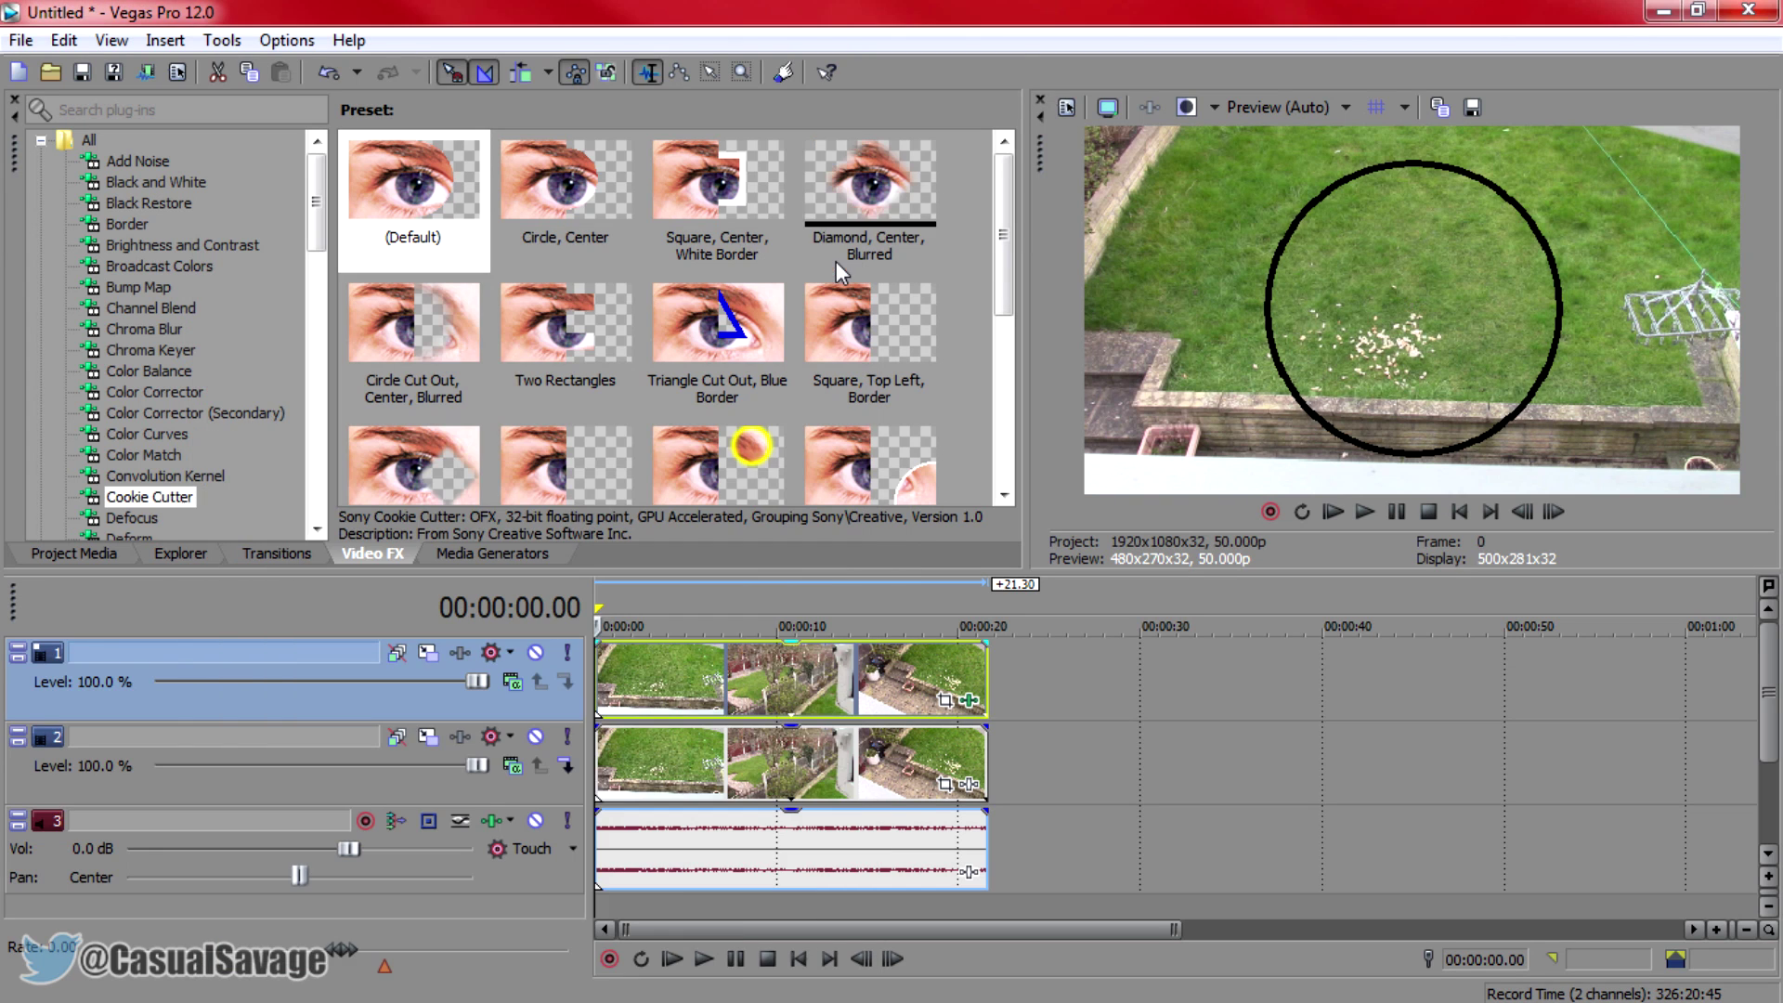
# Zoom the top clip's Pan/Crop to 960 x 540, adding a zoom keyframe at 00:00:04.21
pyautogui.click(943, 708)
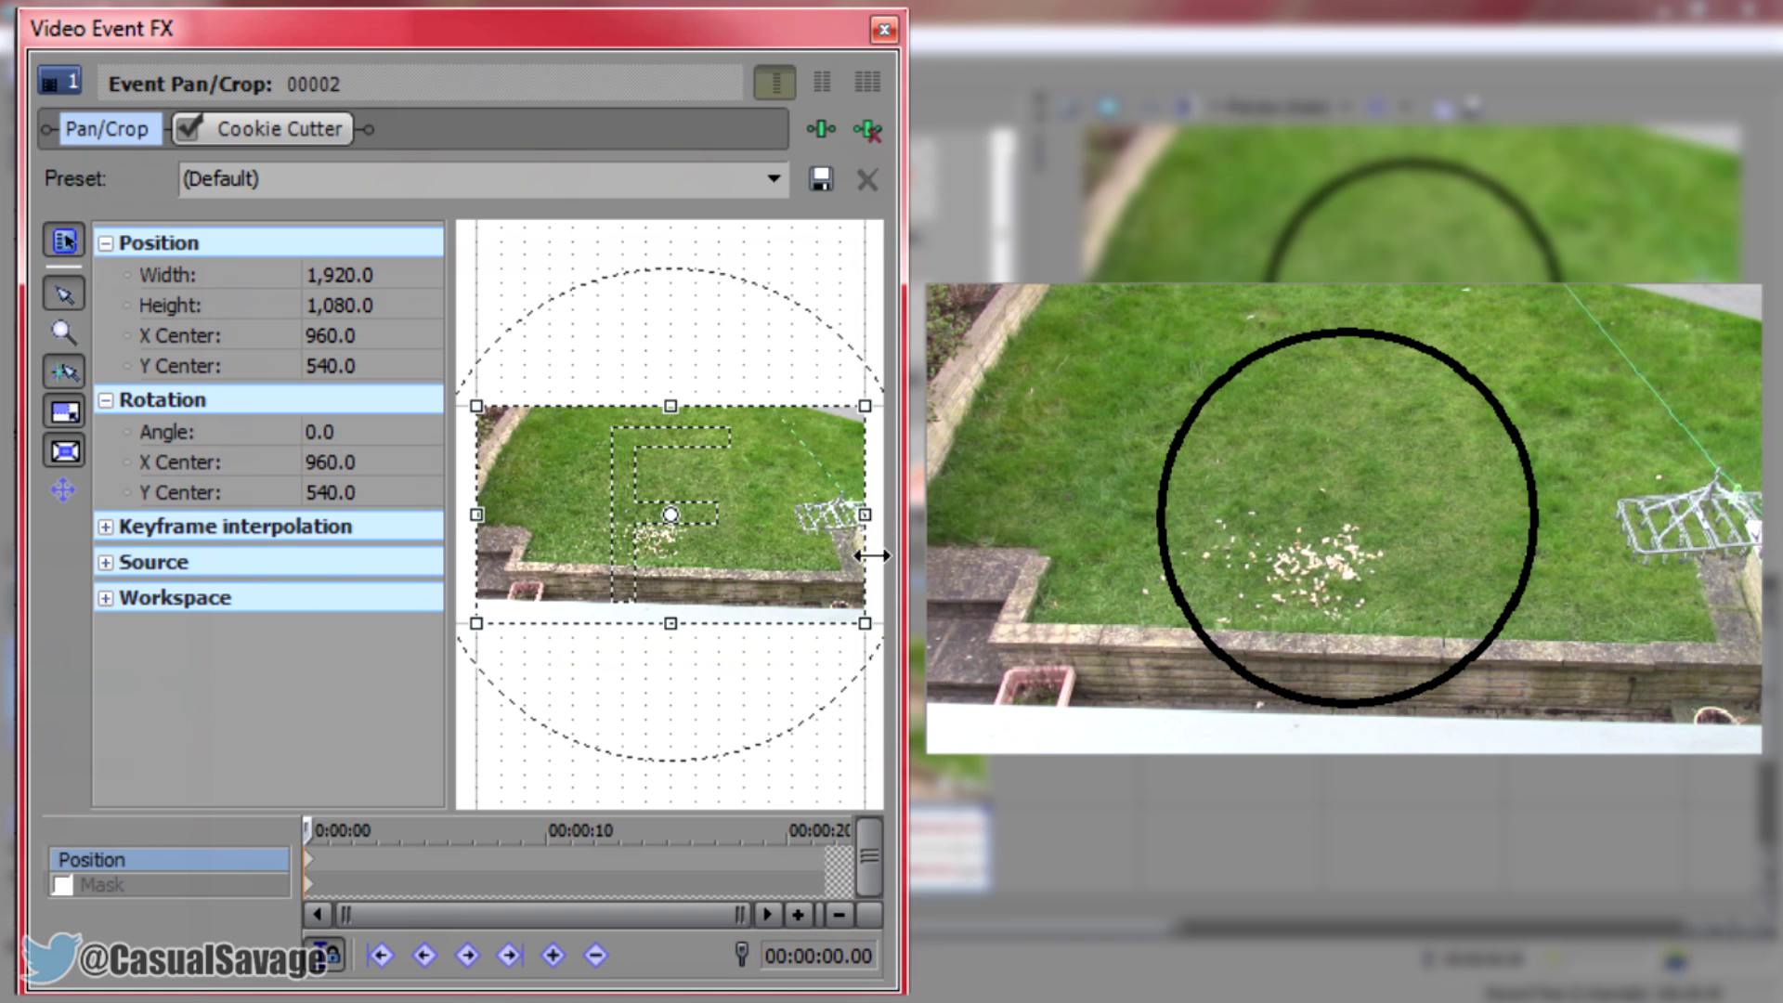
pyautogui.moveTo(866, 516); pyautogui.dragTo(846, 518)
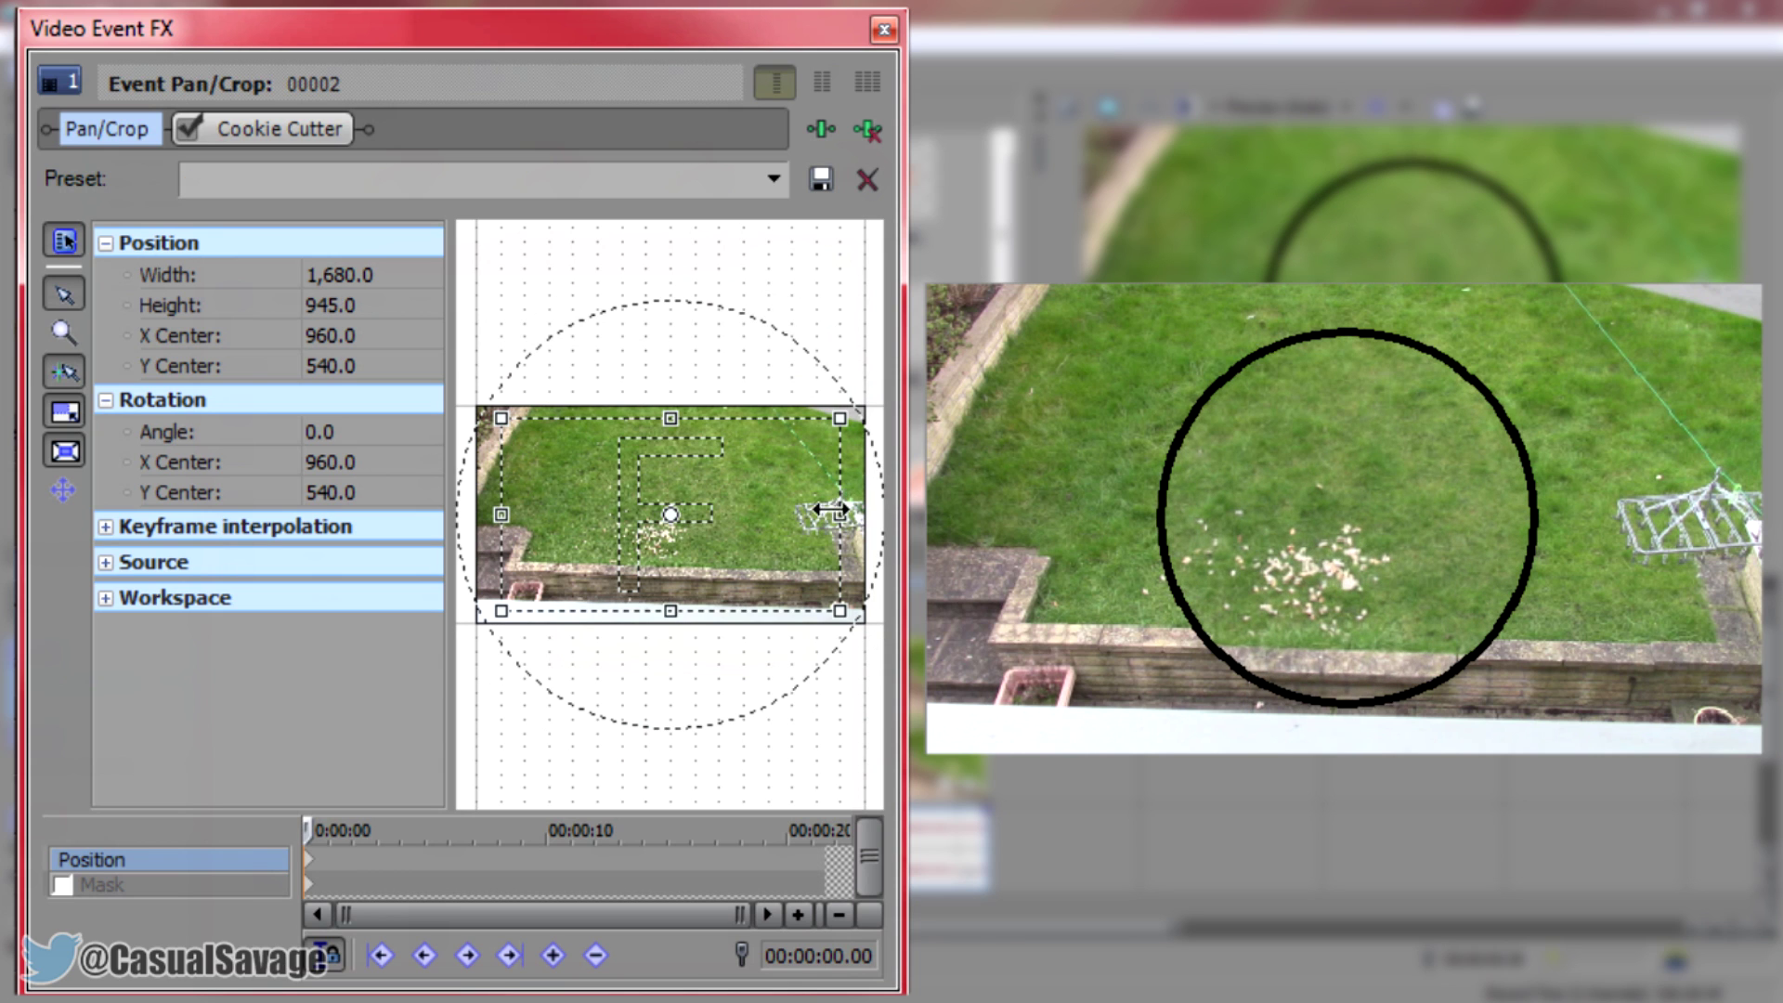
pyautogui.moveTo(839, 515); pyautogui.dragTo(859, 482)
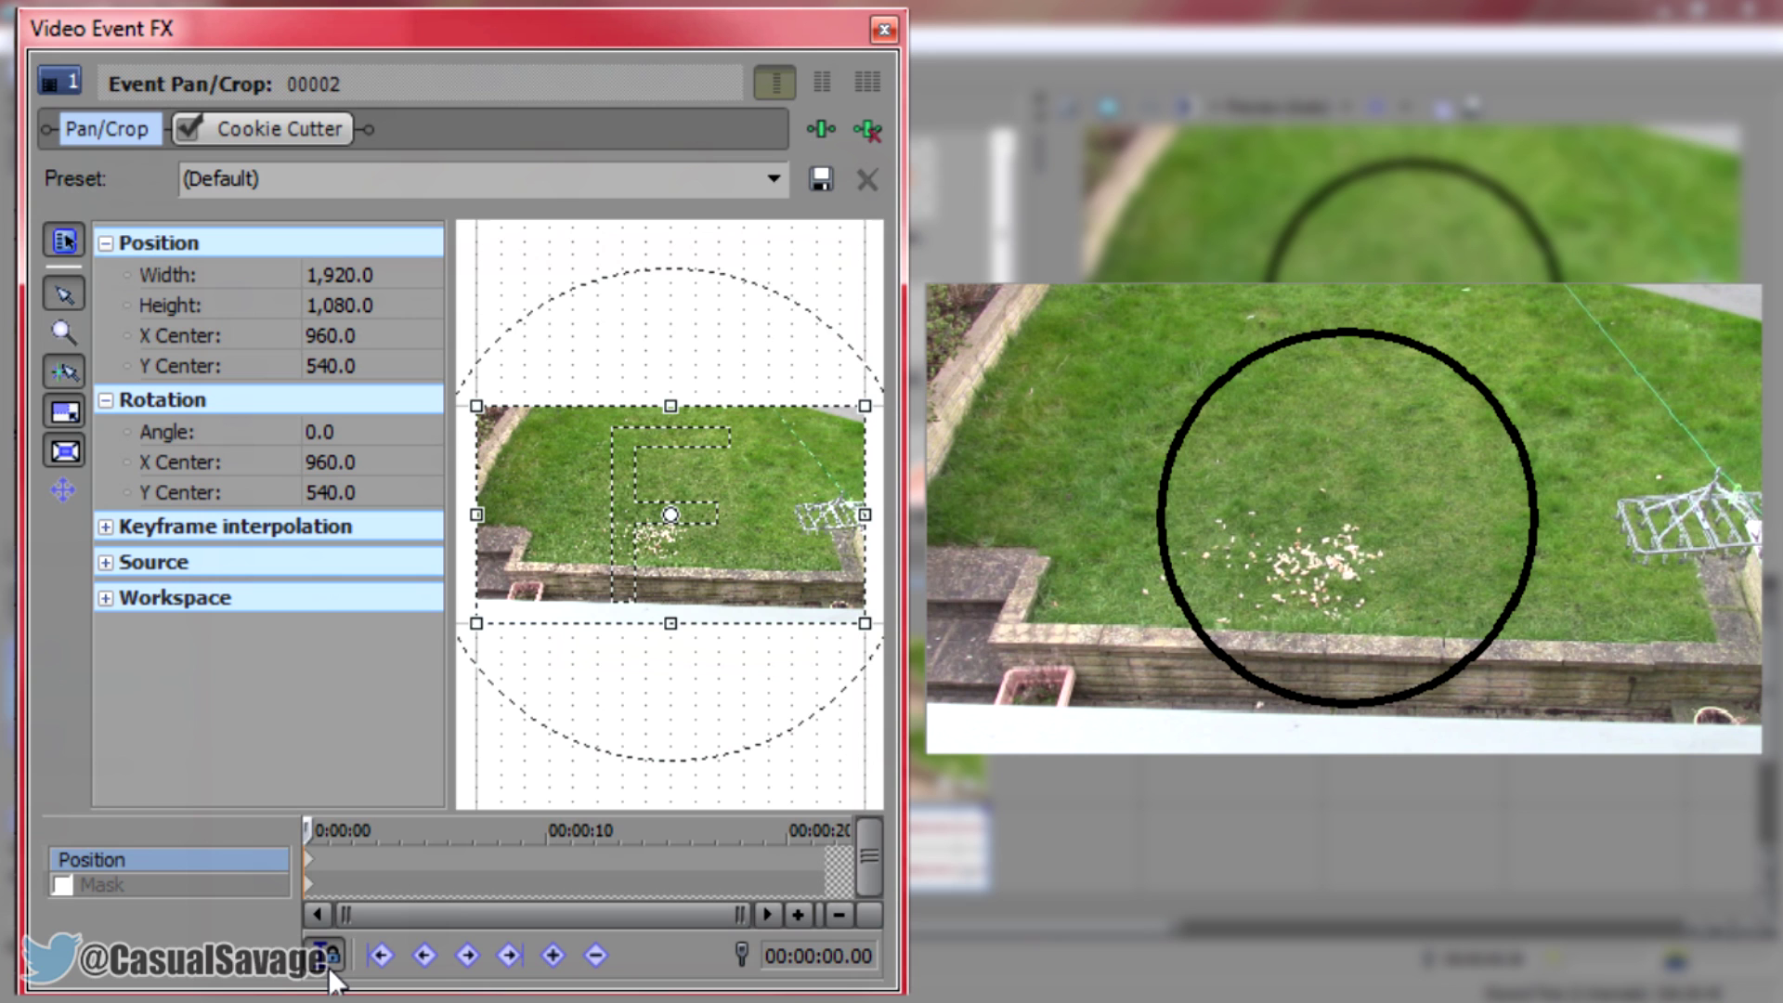
pyautogui.click(410, 856)
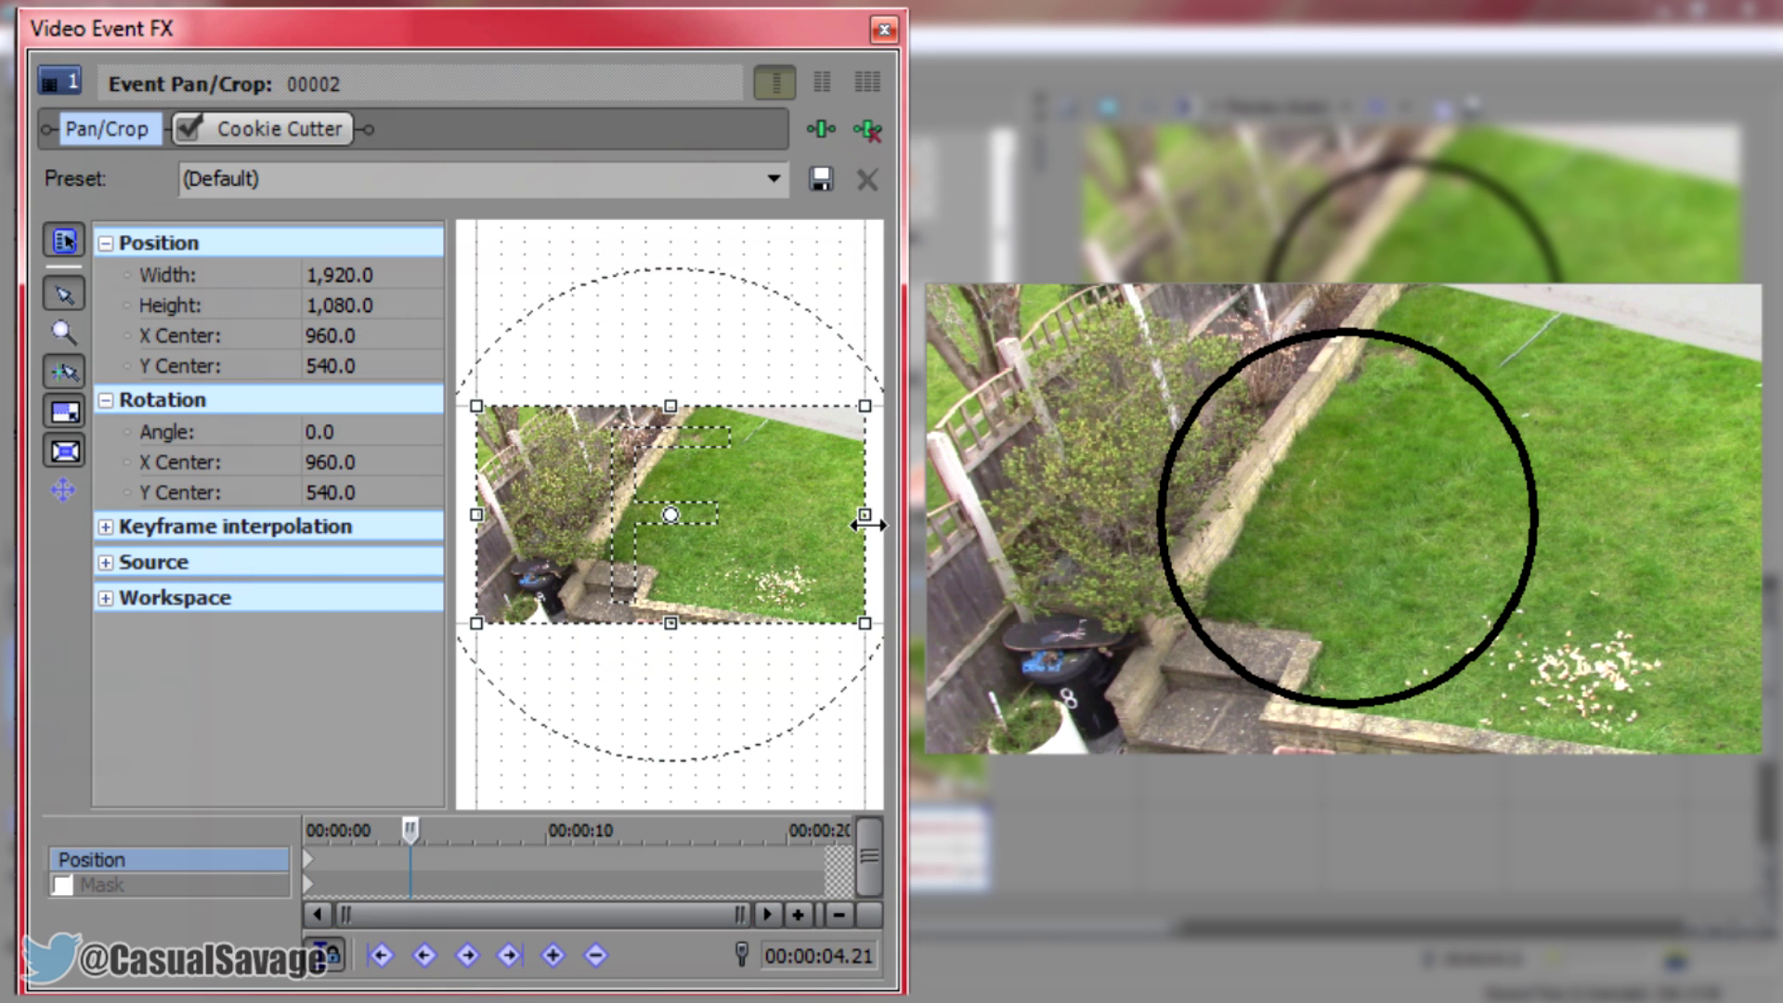
pyautogui.moveTo(867, 525); pyautogui.dragTo(767, 540)
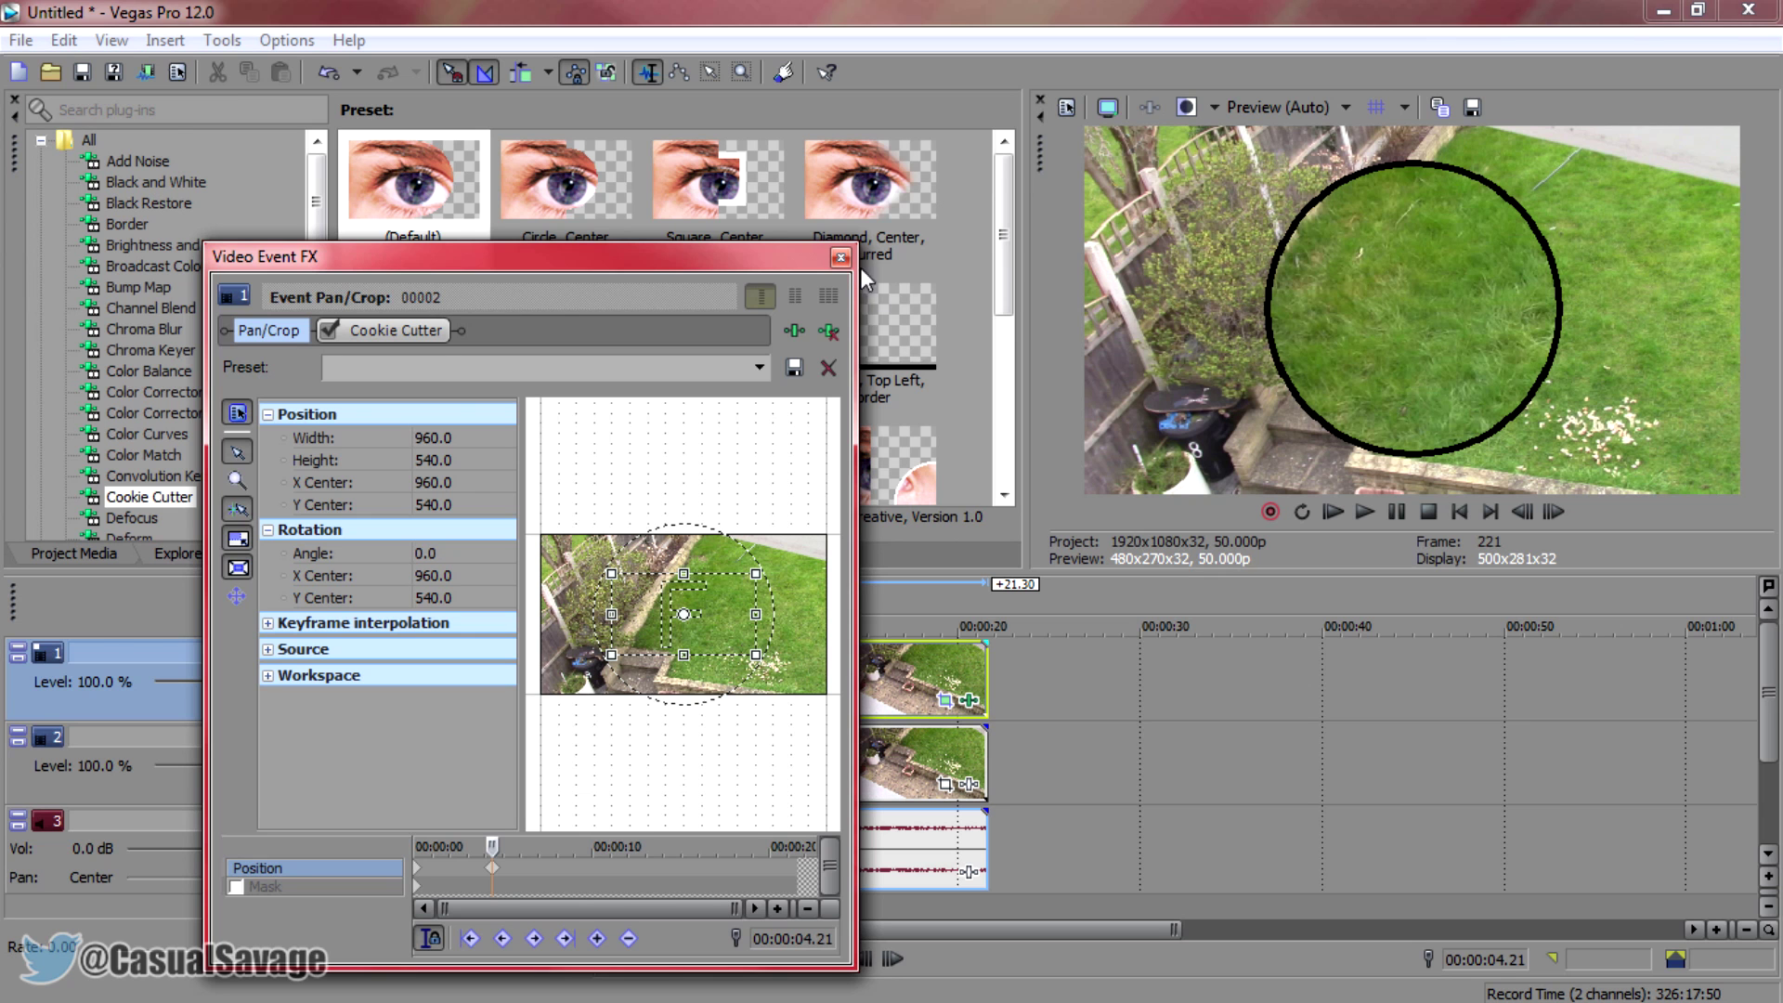
pyautogui.click(841, 258)
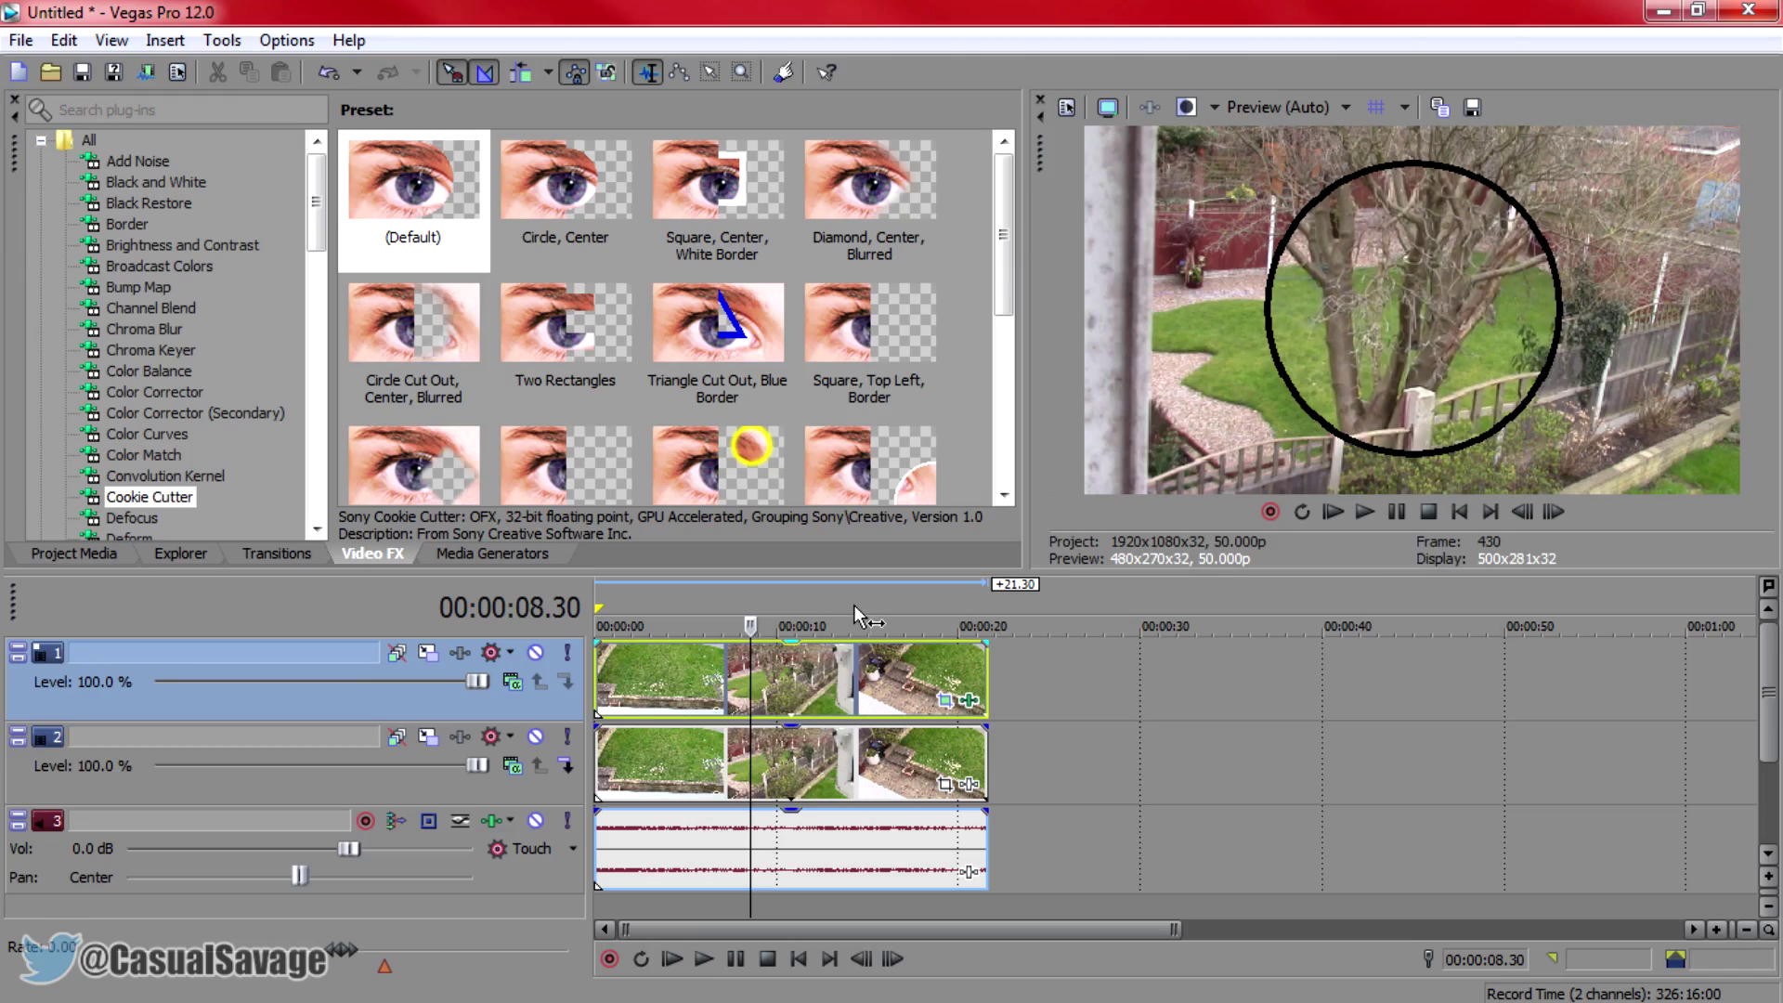
# Return the playhead to 00:00:00.00 after previewing the footage
pyautogui.hotkey('ctrl', 'Home')
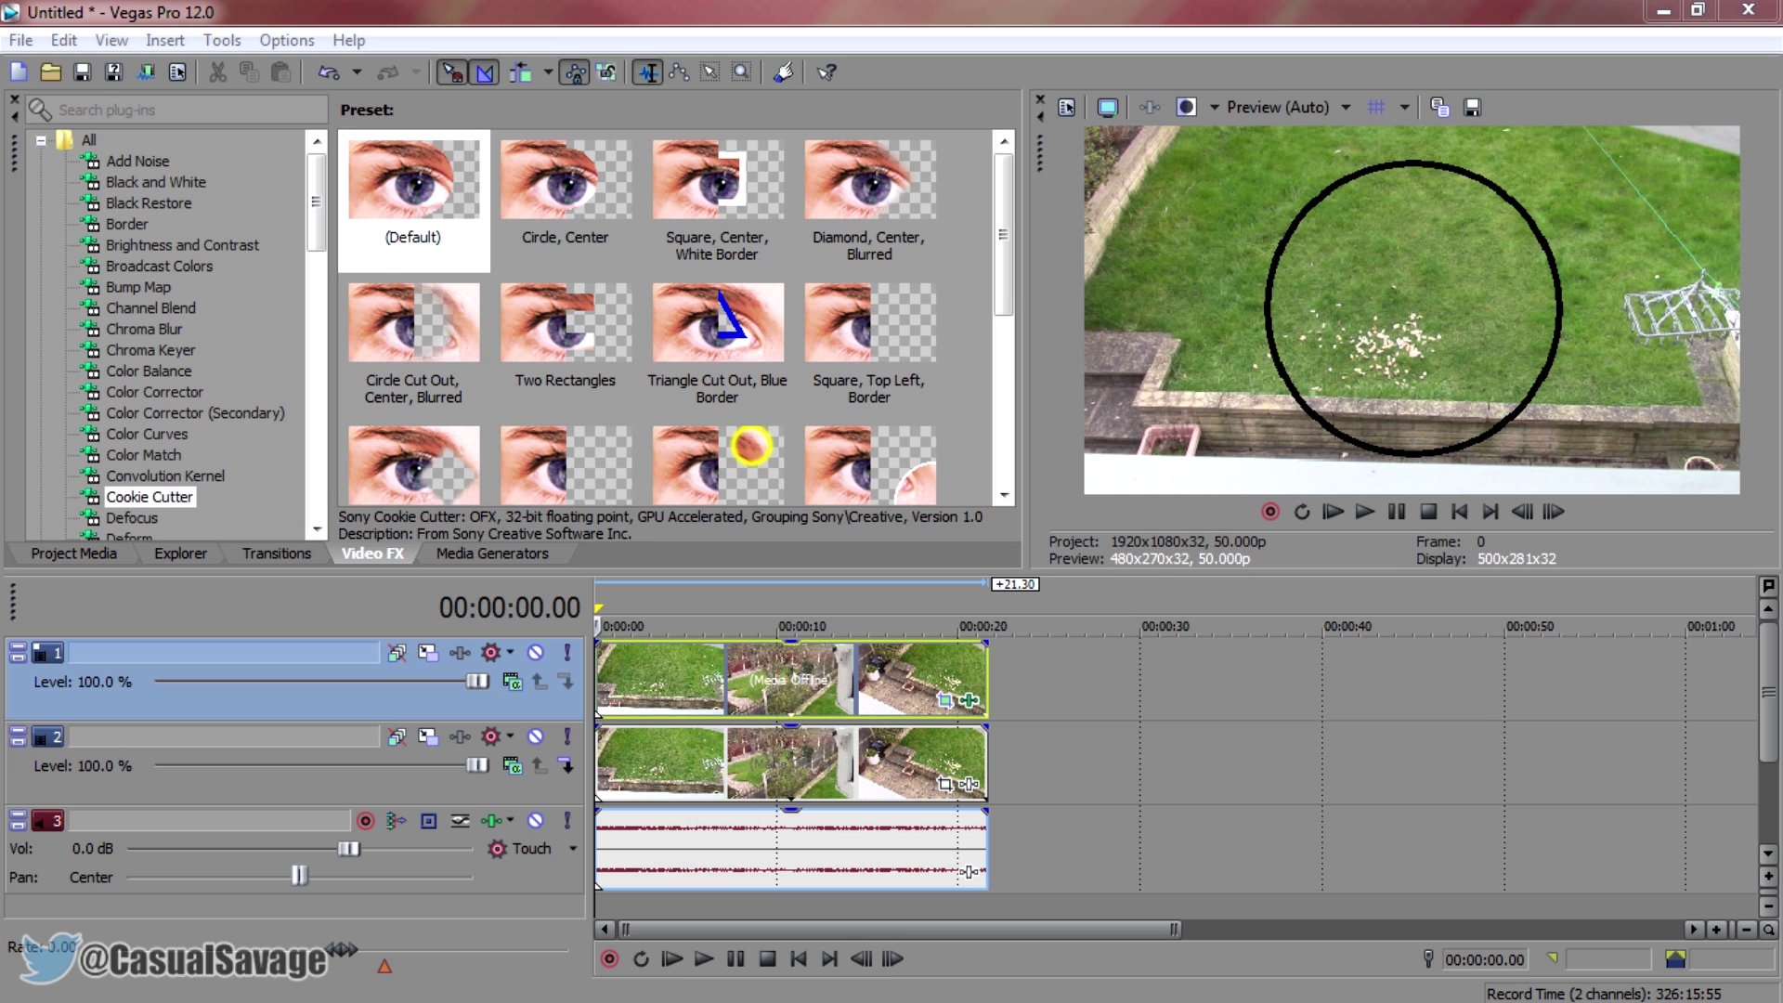
# Add the sniper-scope image on a new top track and stretch it to the footage's full length
pyautogui.moveTo(650, 687); pyautogui.dragTo(627, 640)
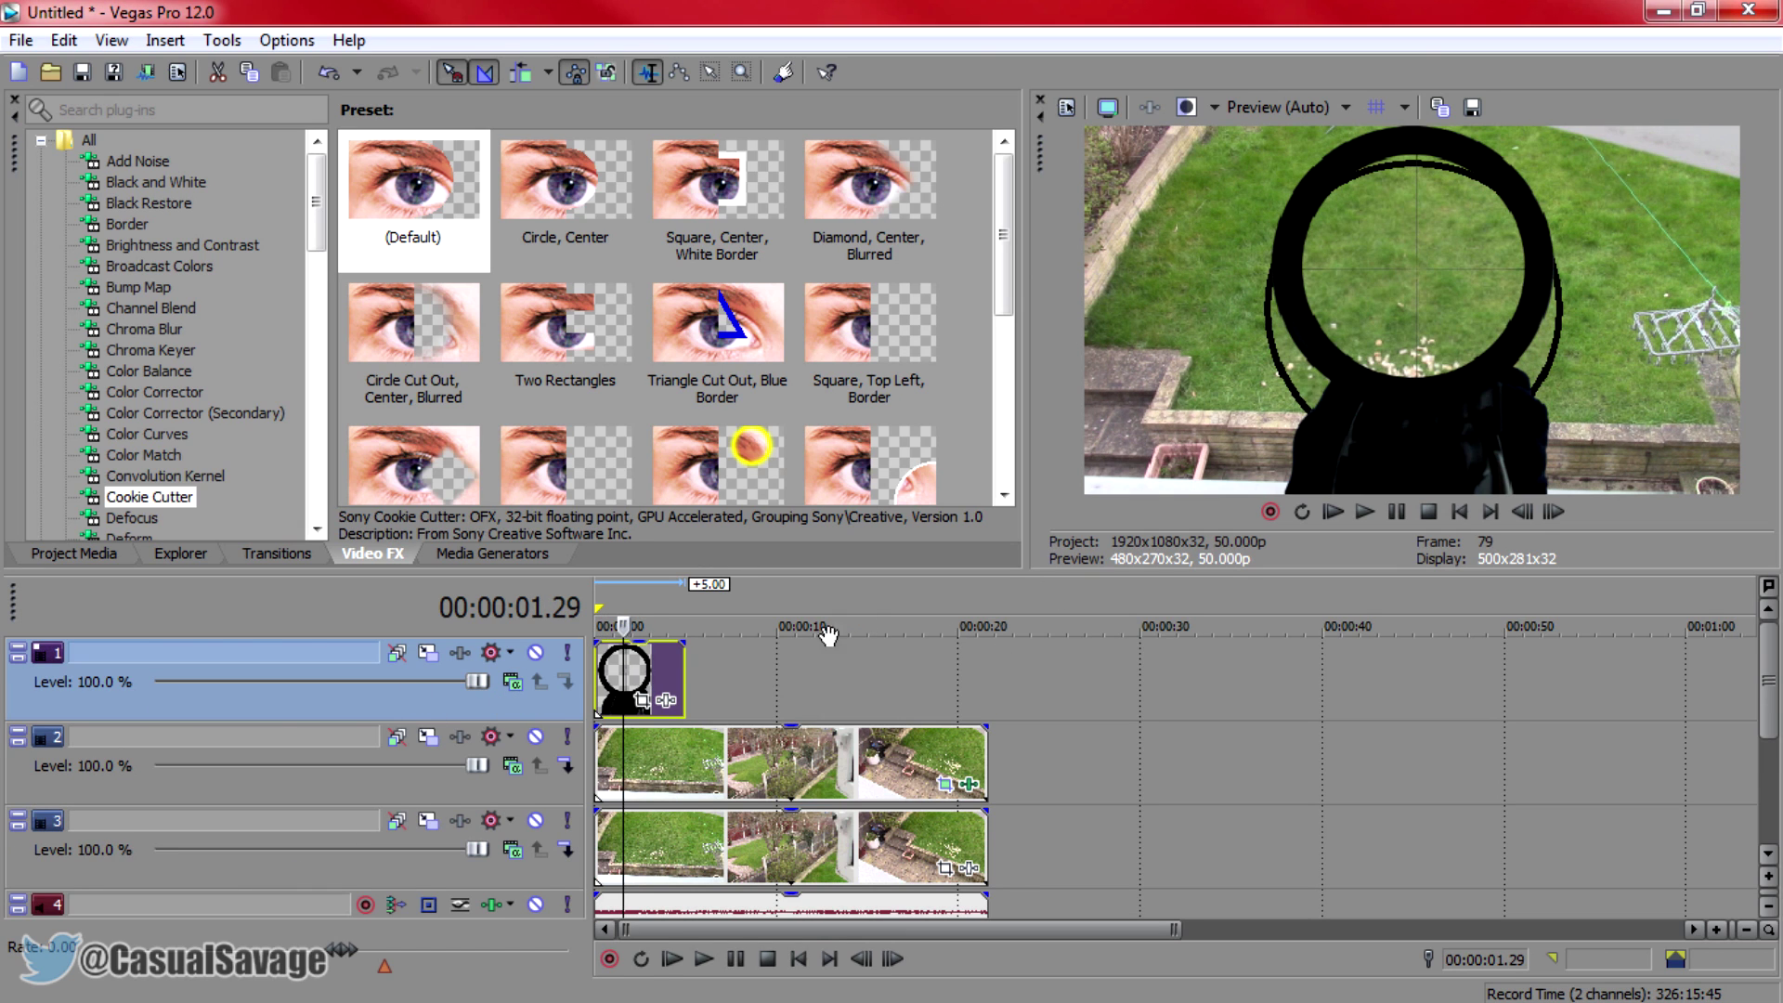
pyautogui.moveTo(679, 675); pyautogui.dragTo(986, 675)
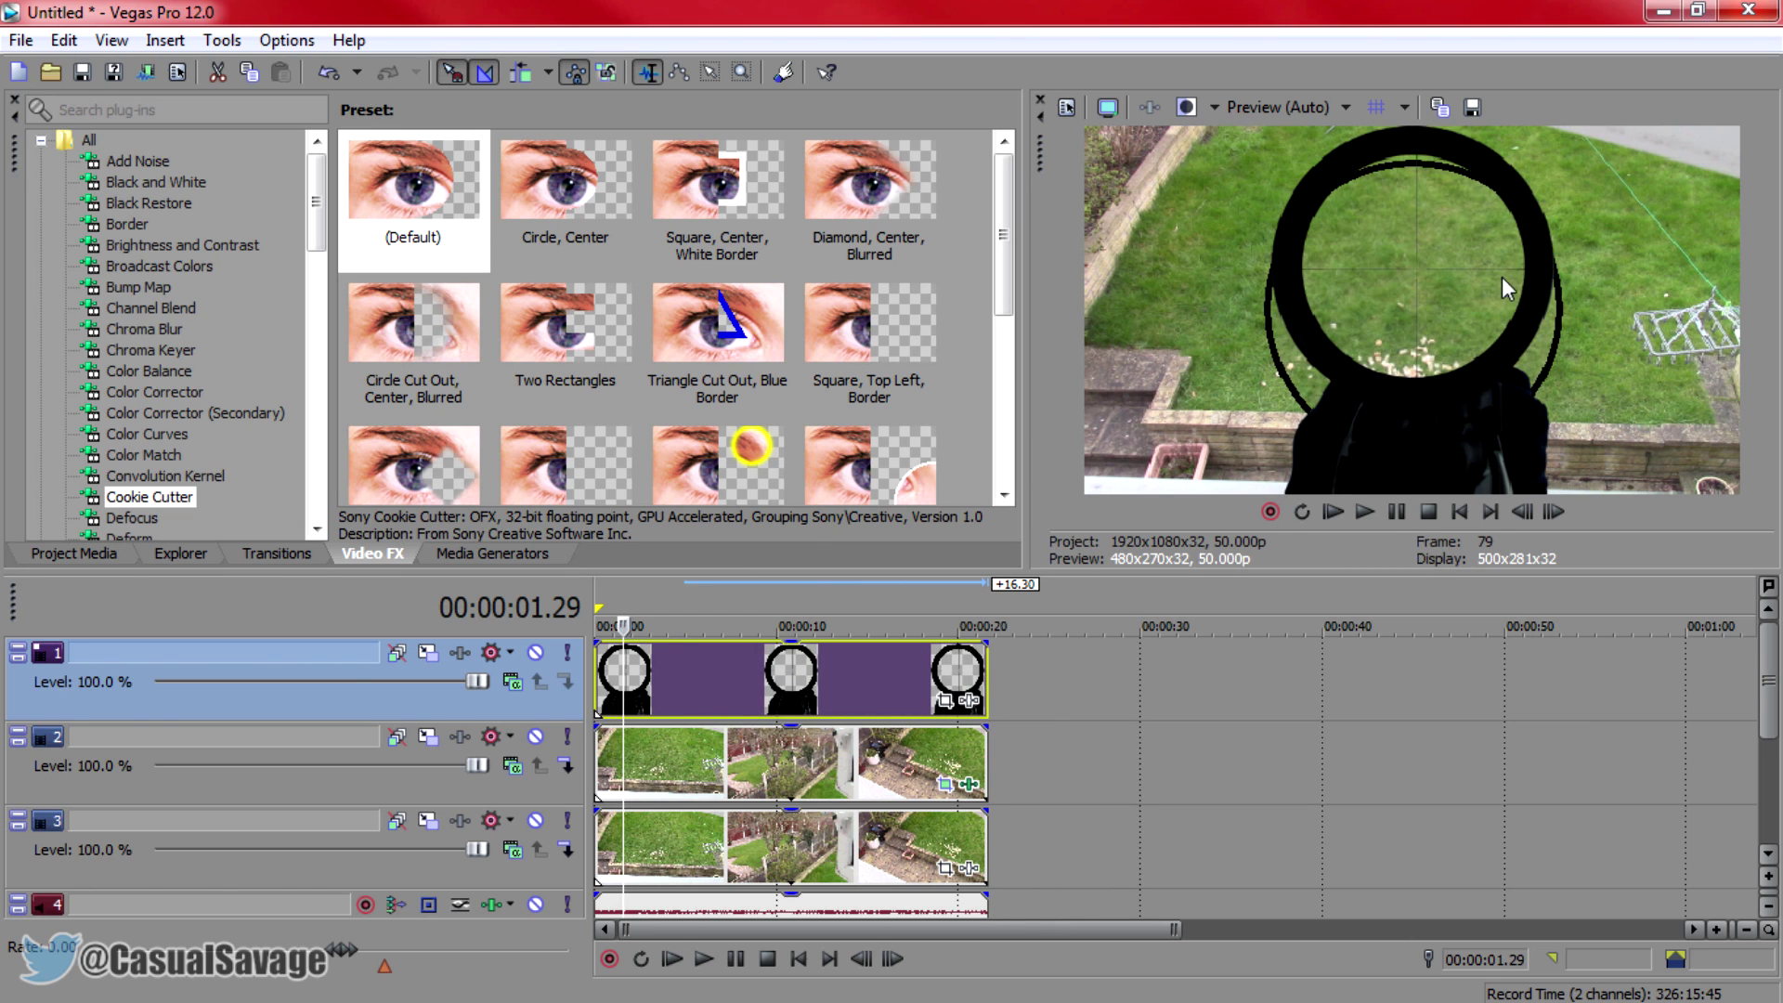
# Resize track 2's Cookie Cutter circle to 0.177 and center it at 0.500, 0.609 in the lens
pyautogui.click(969, 786)
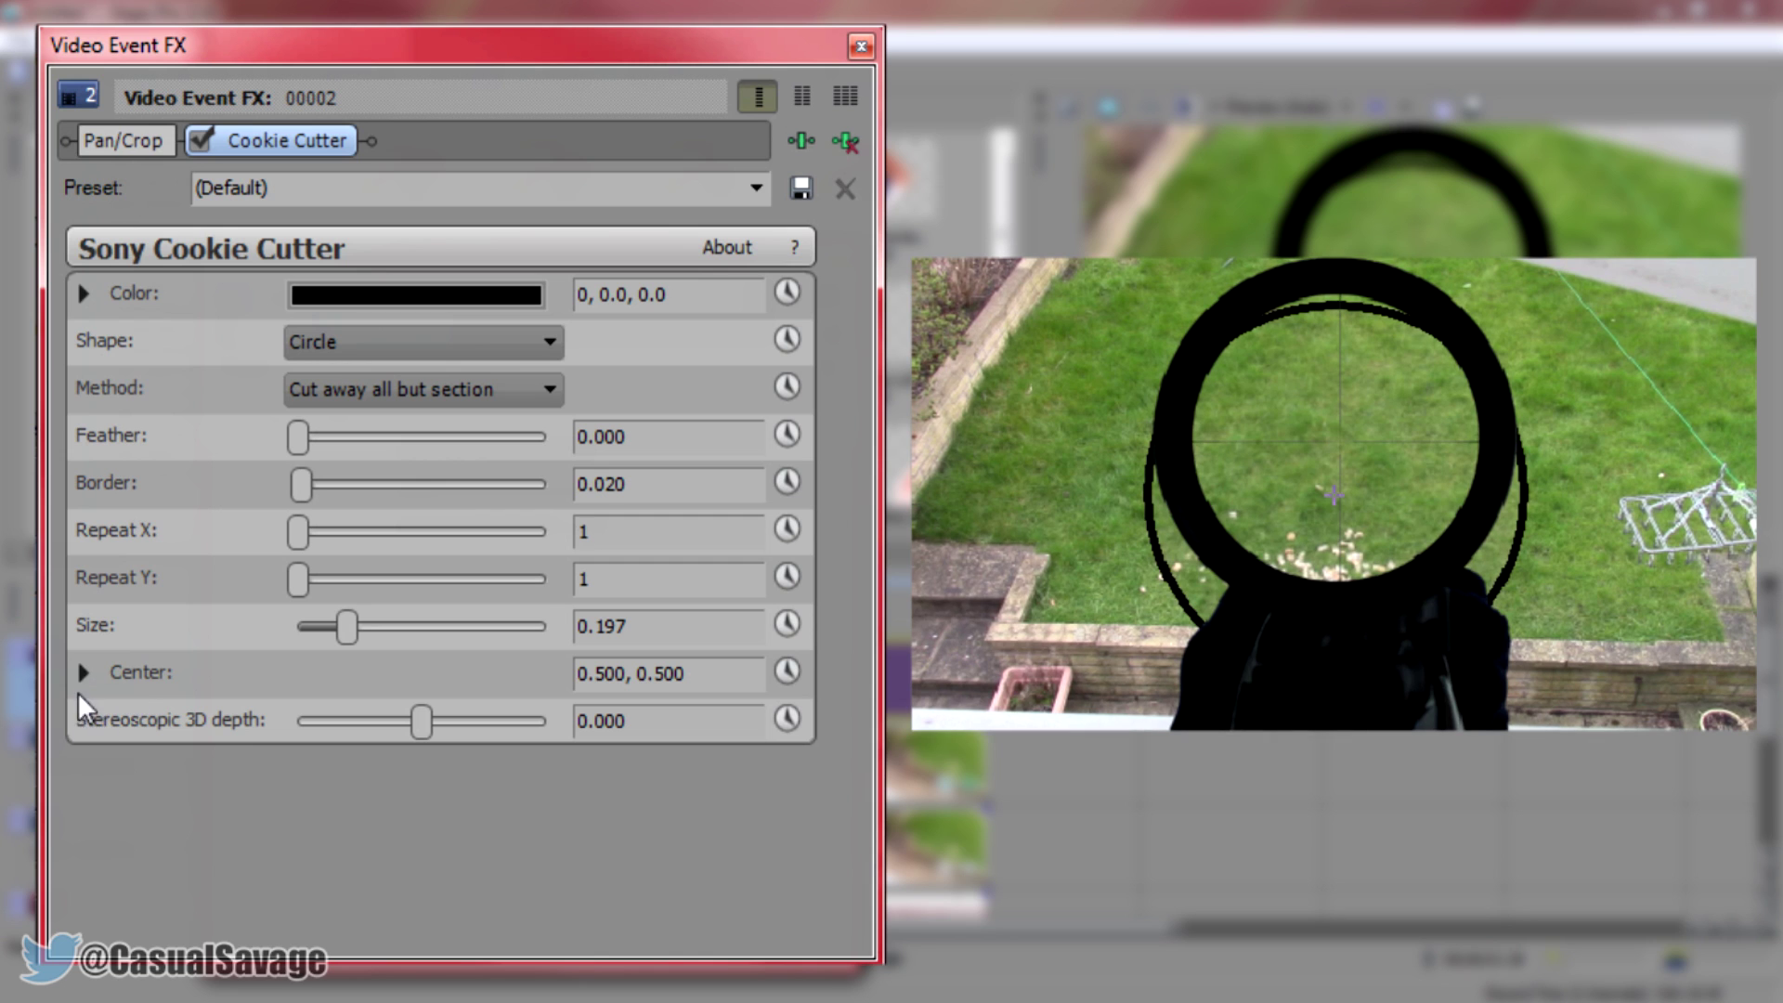
pyautogui.moveTo(343, 631); pyautogui.dragTo(327, 633)
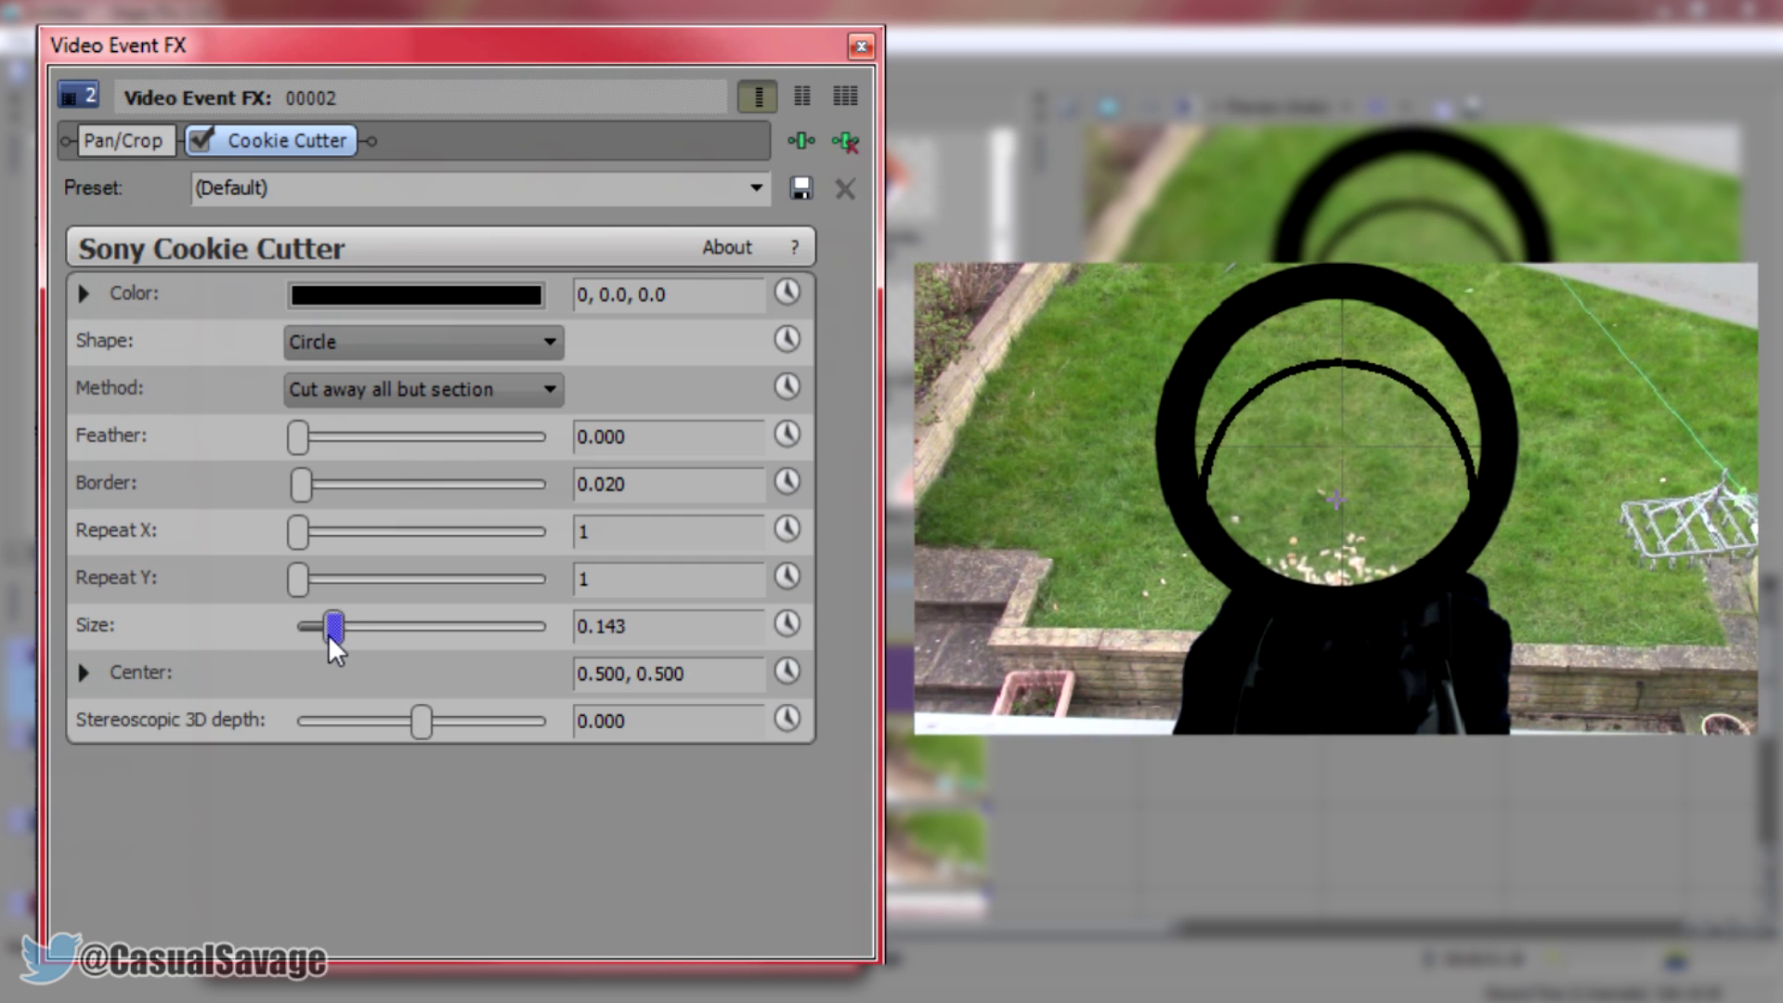
pyautogui.click(86, 671)
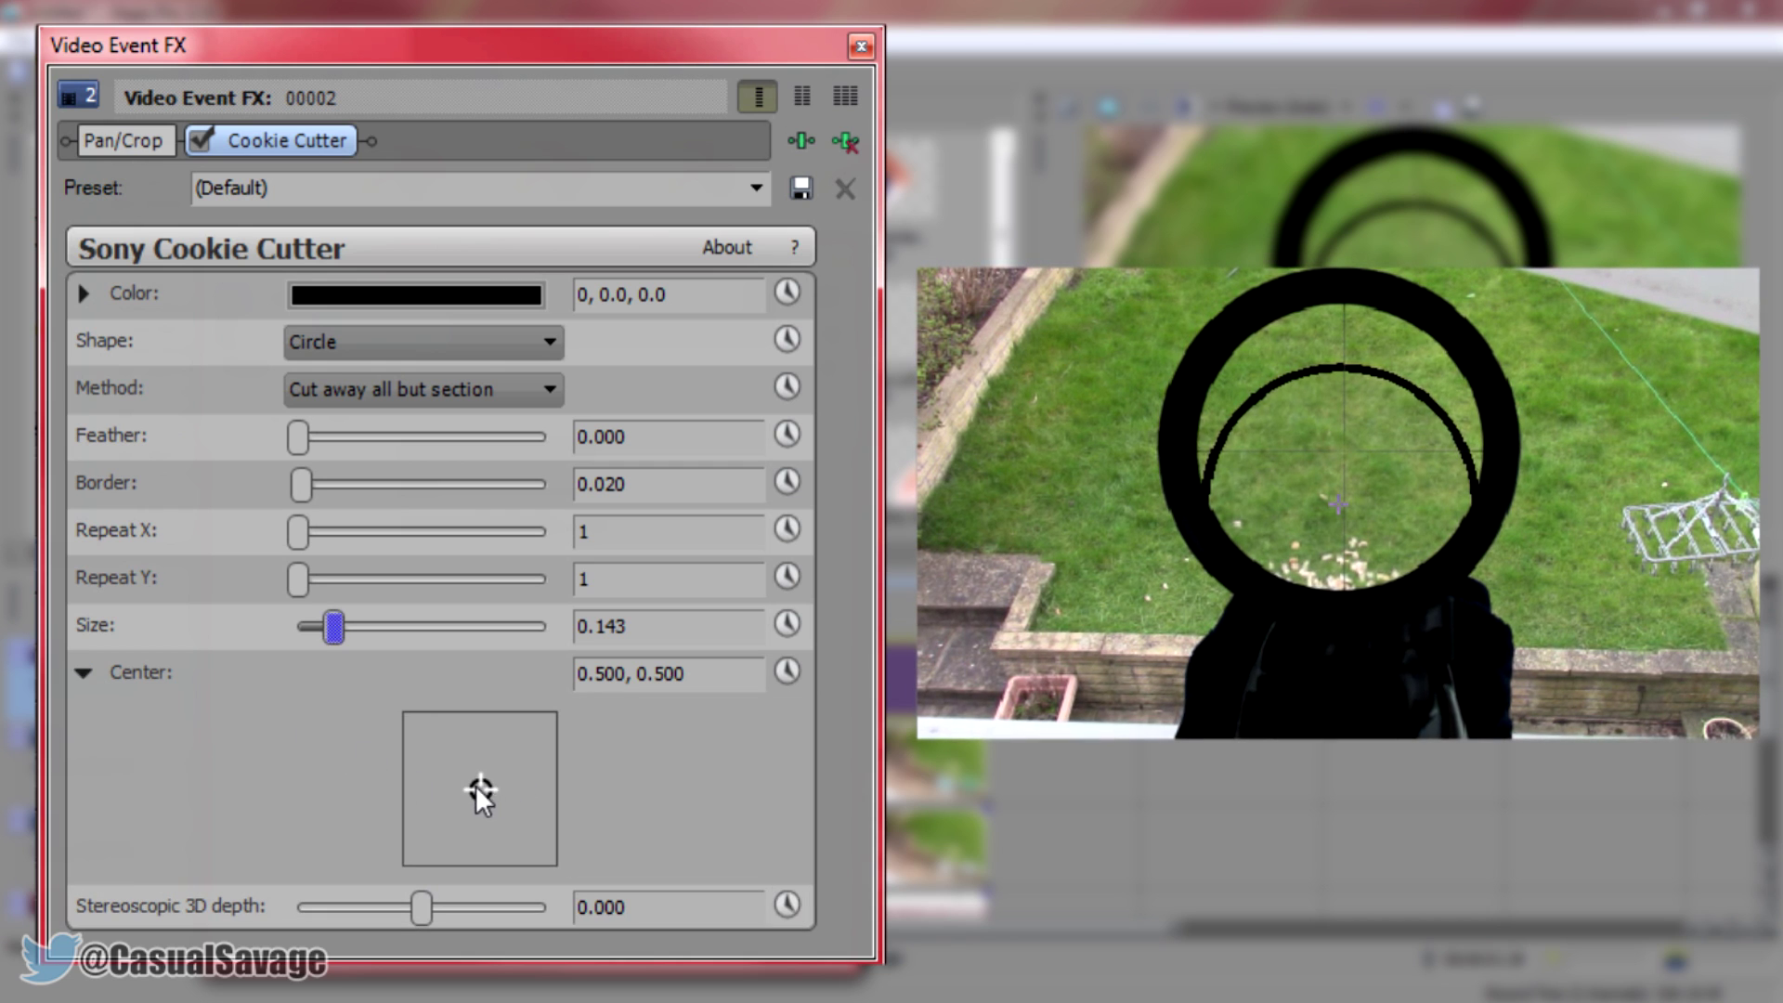
pyautogui.moveTo(476, 785); pyautogui.dragTo(481, 772)
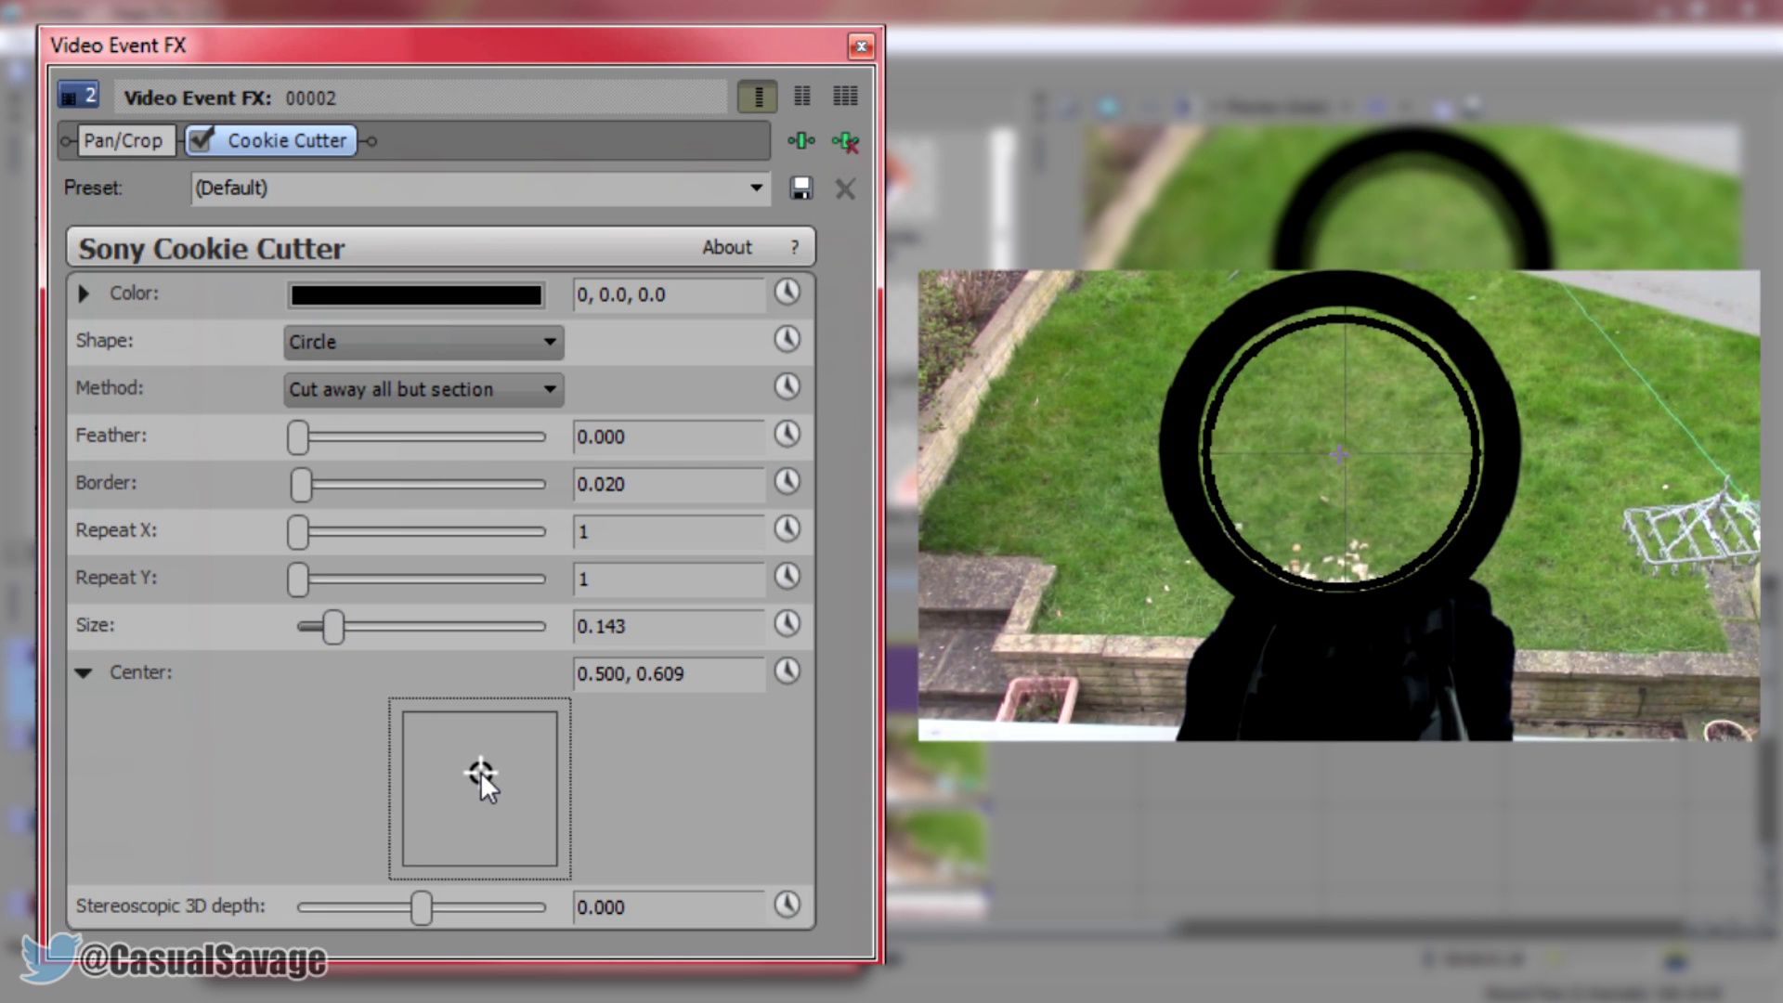
pyautogui.moveTo(325, 632); pyautogui.dragTo(336, 635)
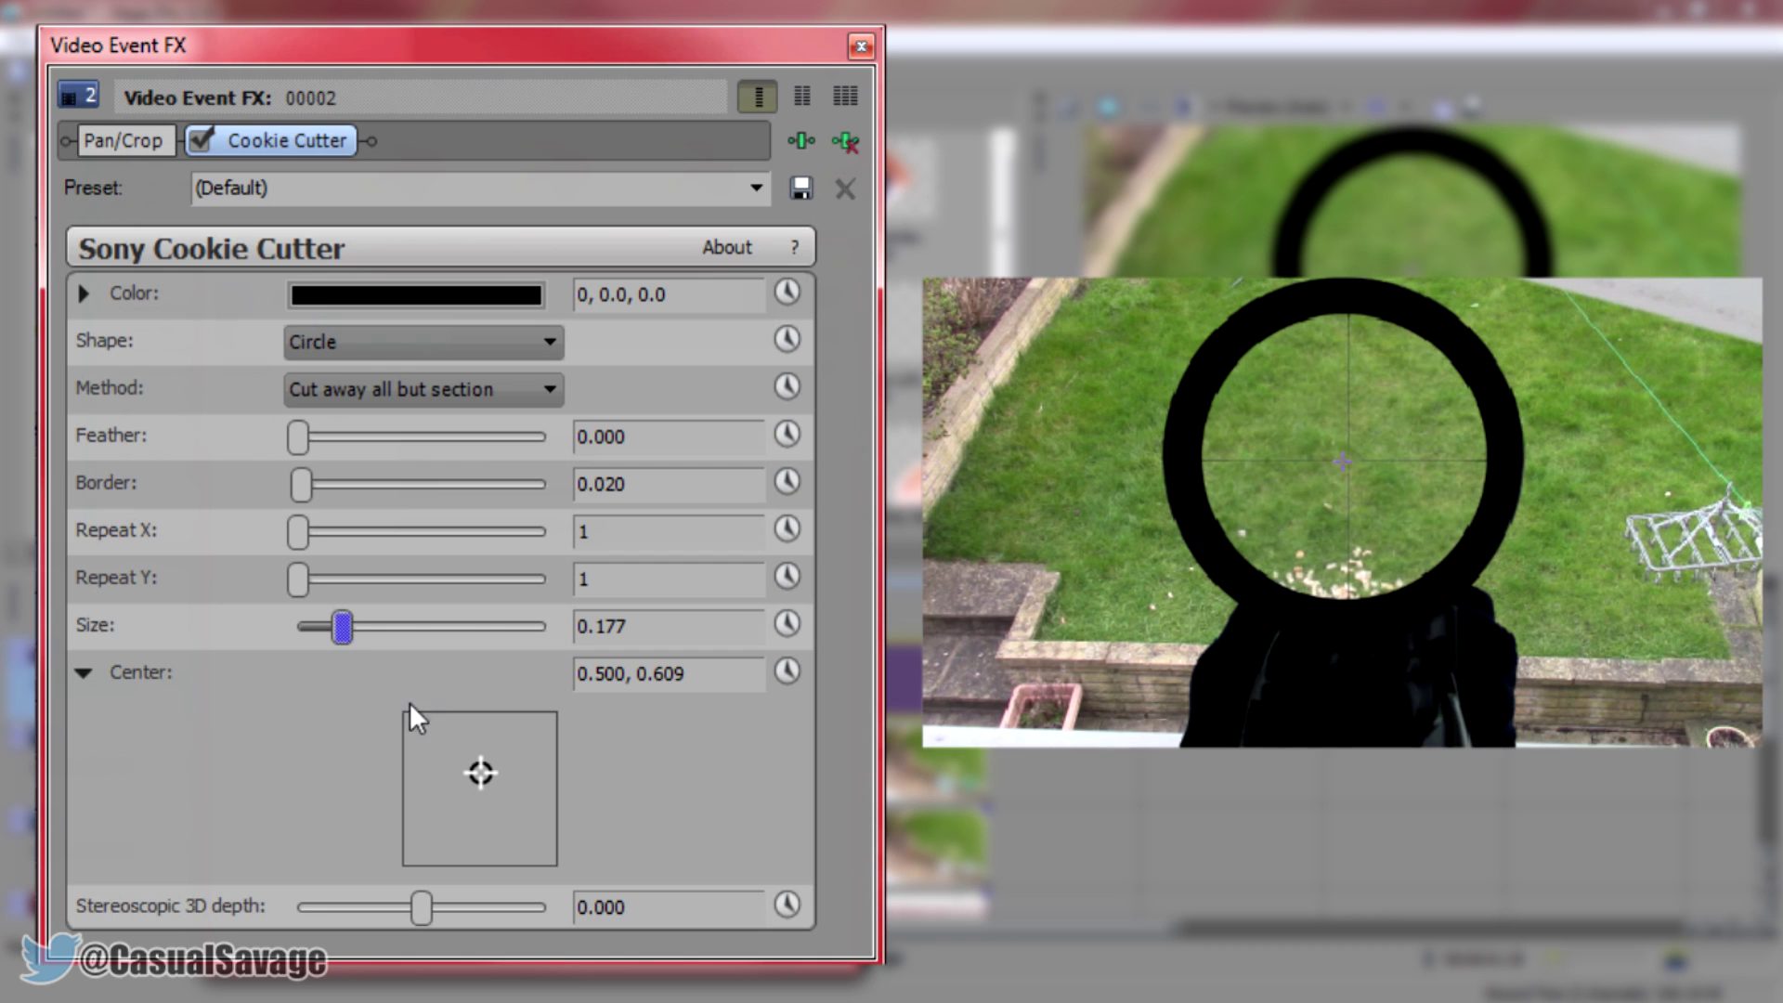
pyautogui.moveTo(480, 771); pyautogui.dragTo(492, 755)
pyautogui.hotkey('ctrl', 'z')
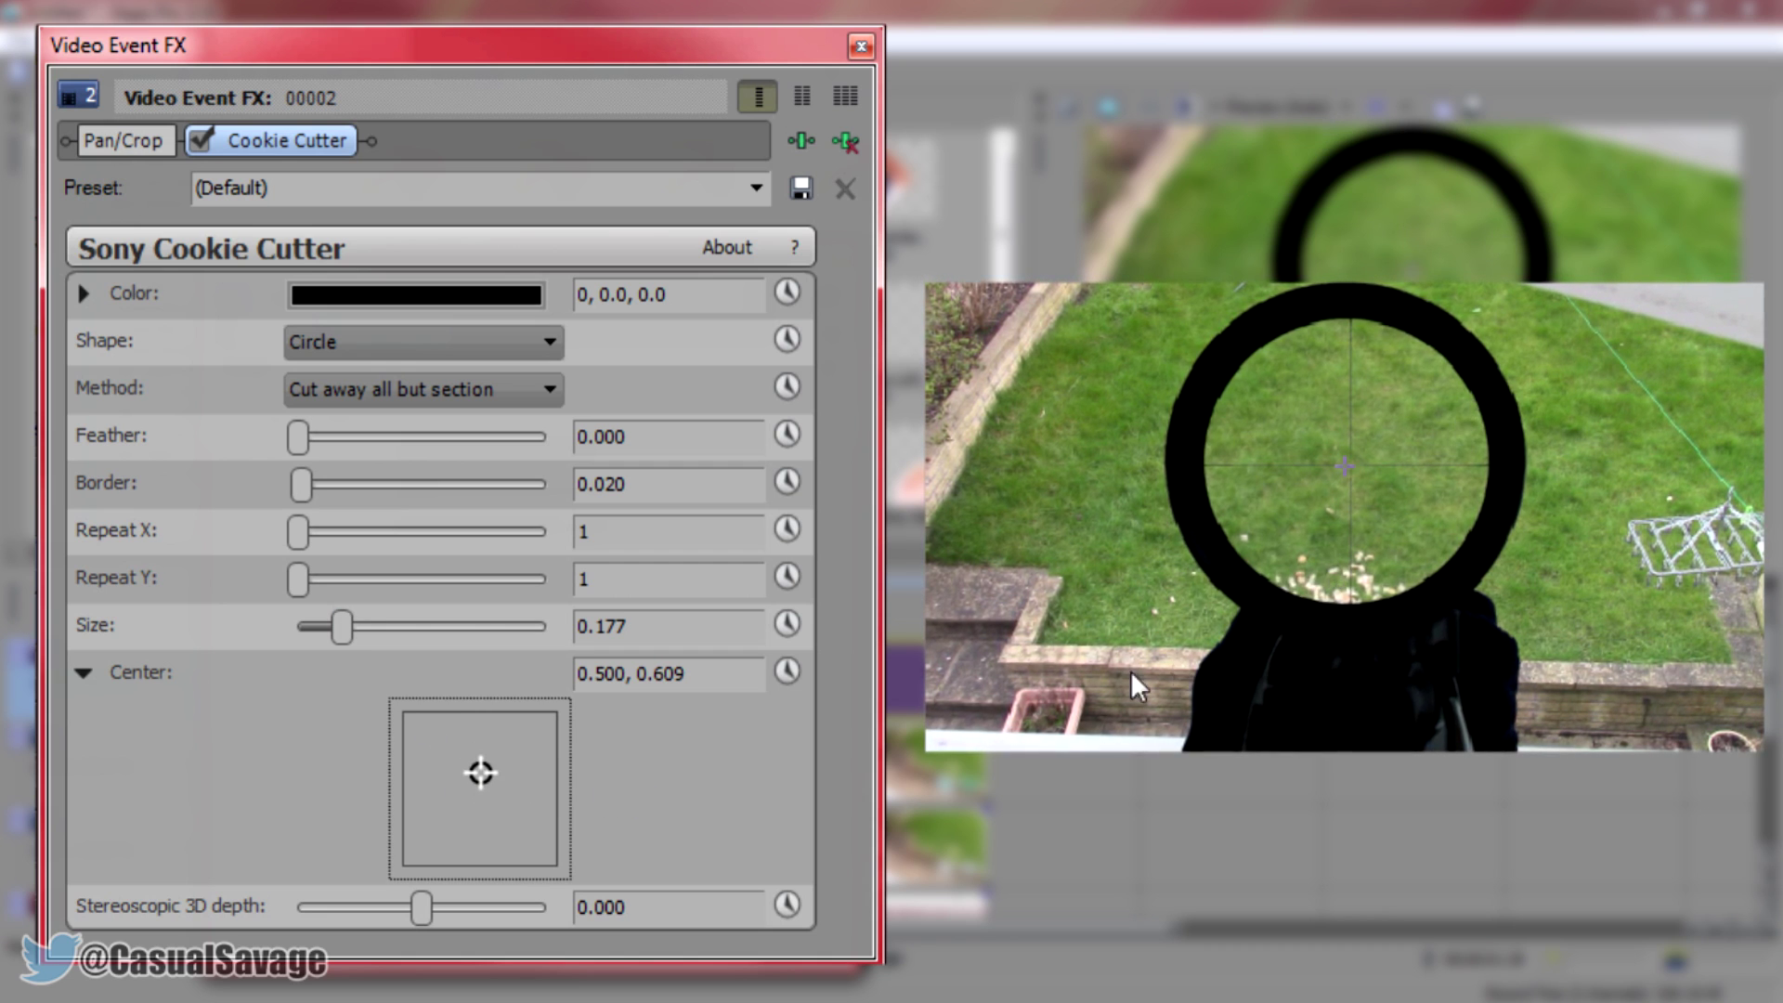
pyautogui.click(865, 50)
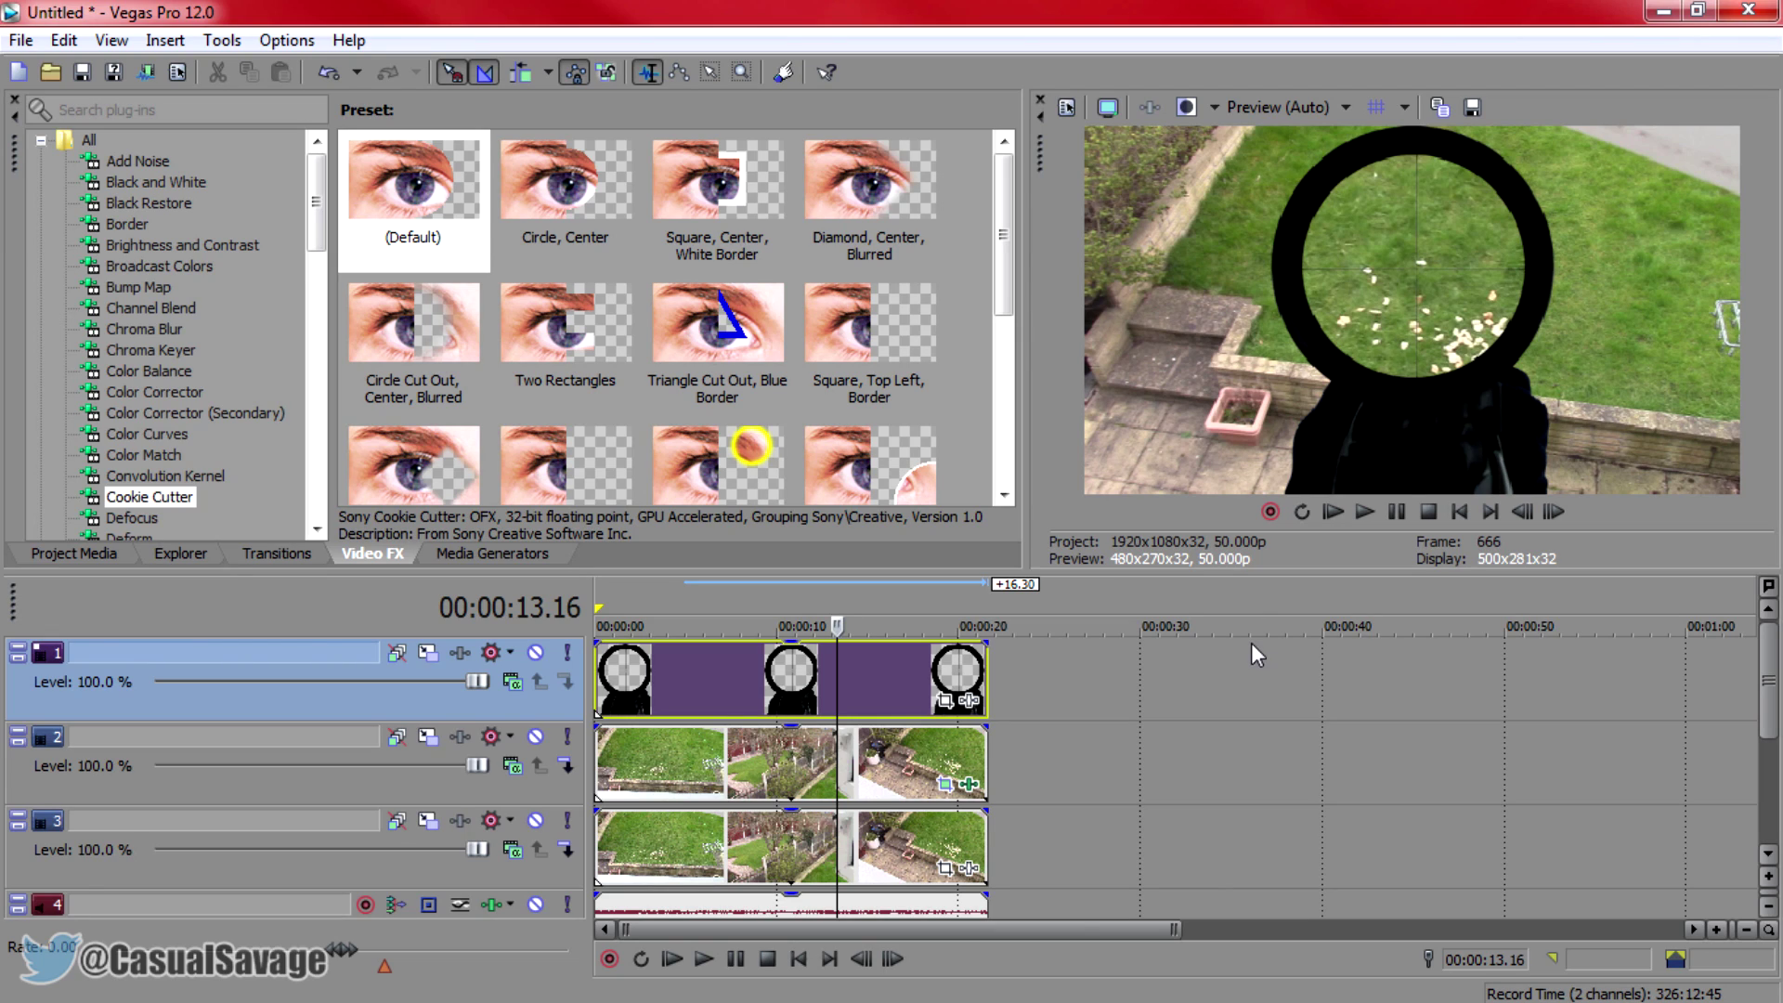
# Apply the Color Curves Night preset to the track 3 background footage
pyautogui.click(788, 787)
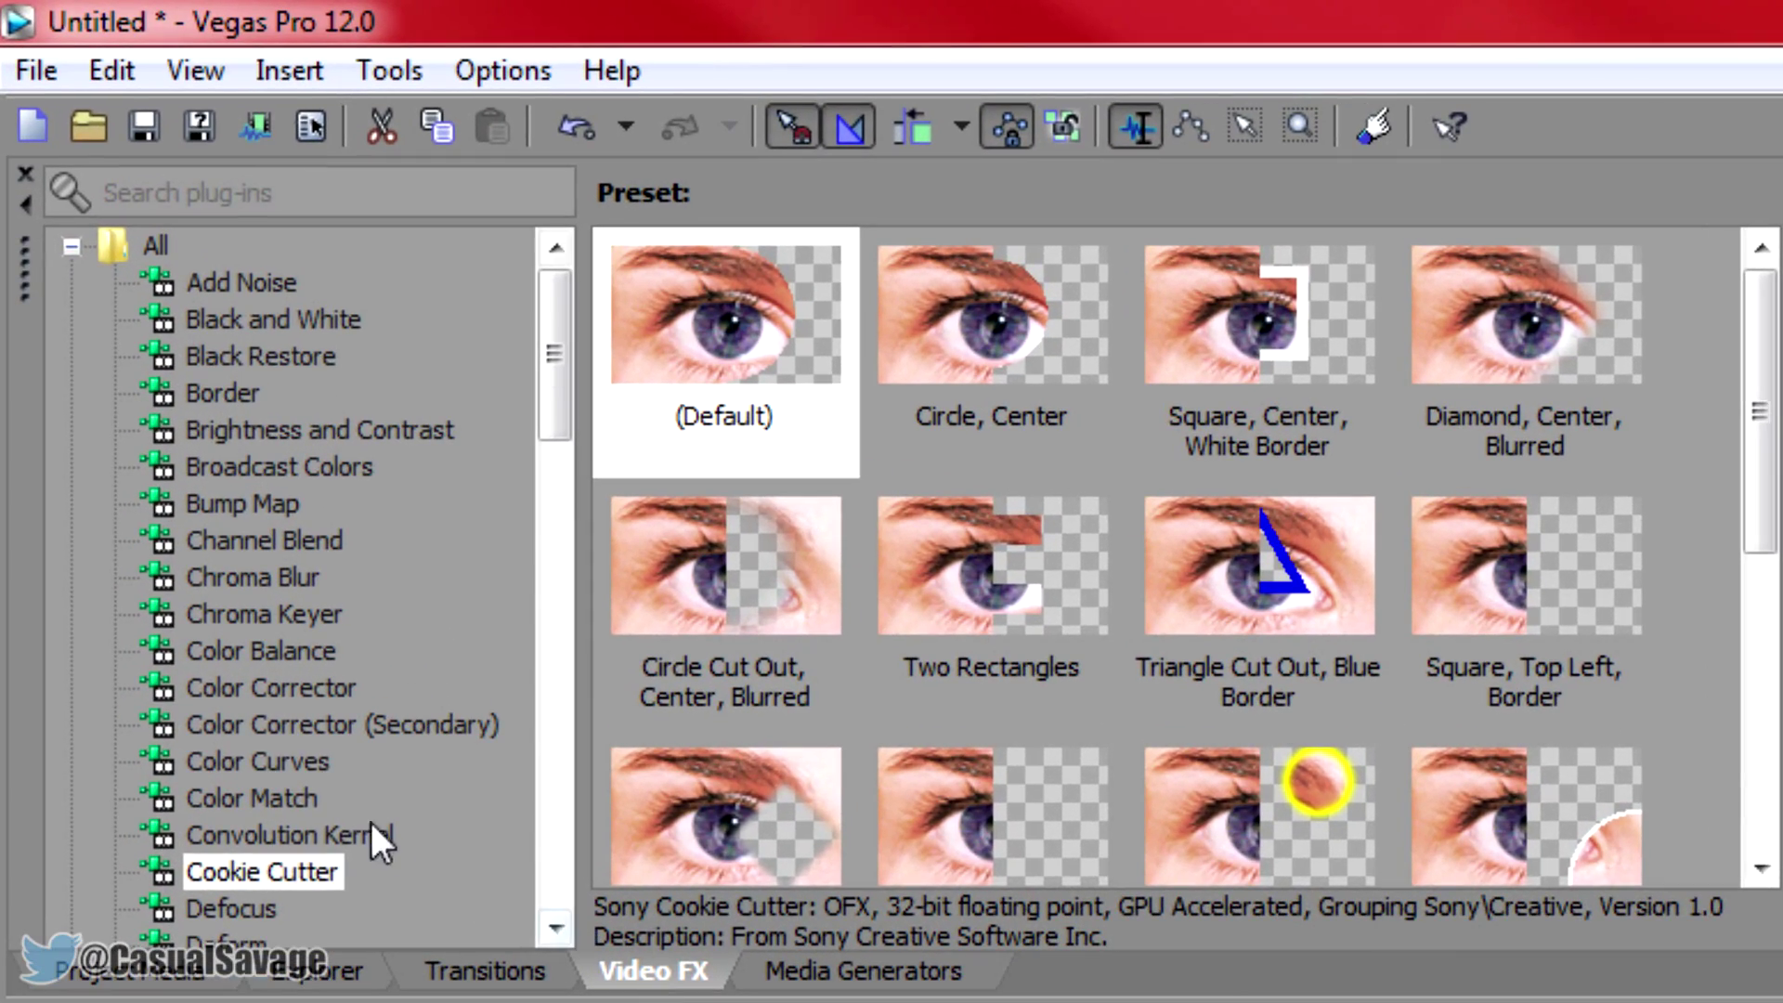
pyautogui.click(264, 757)
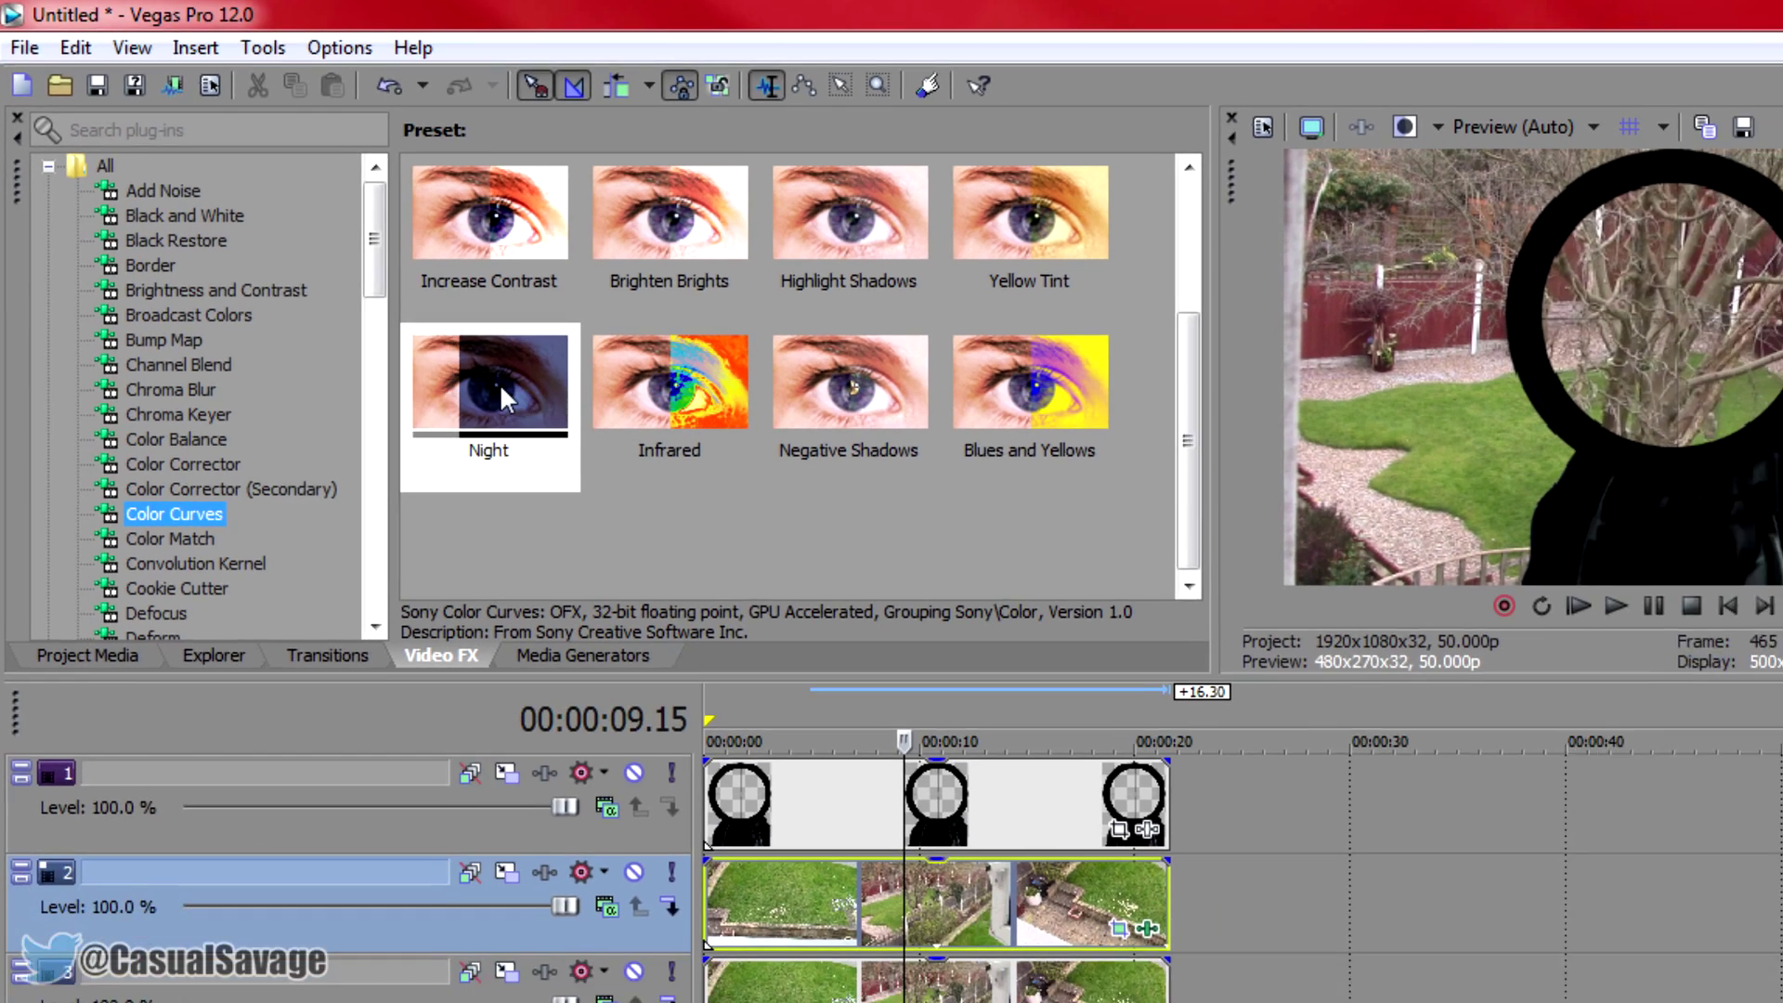
pyautogui.moveTo(633, 471); pyautogui.dragTo(724, 877)
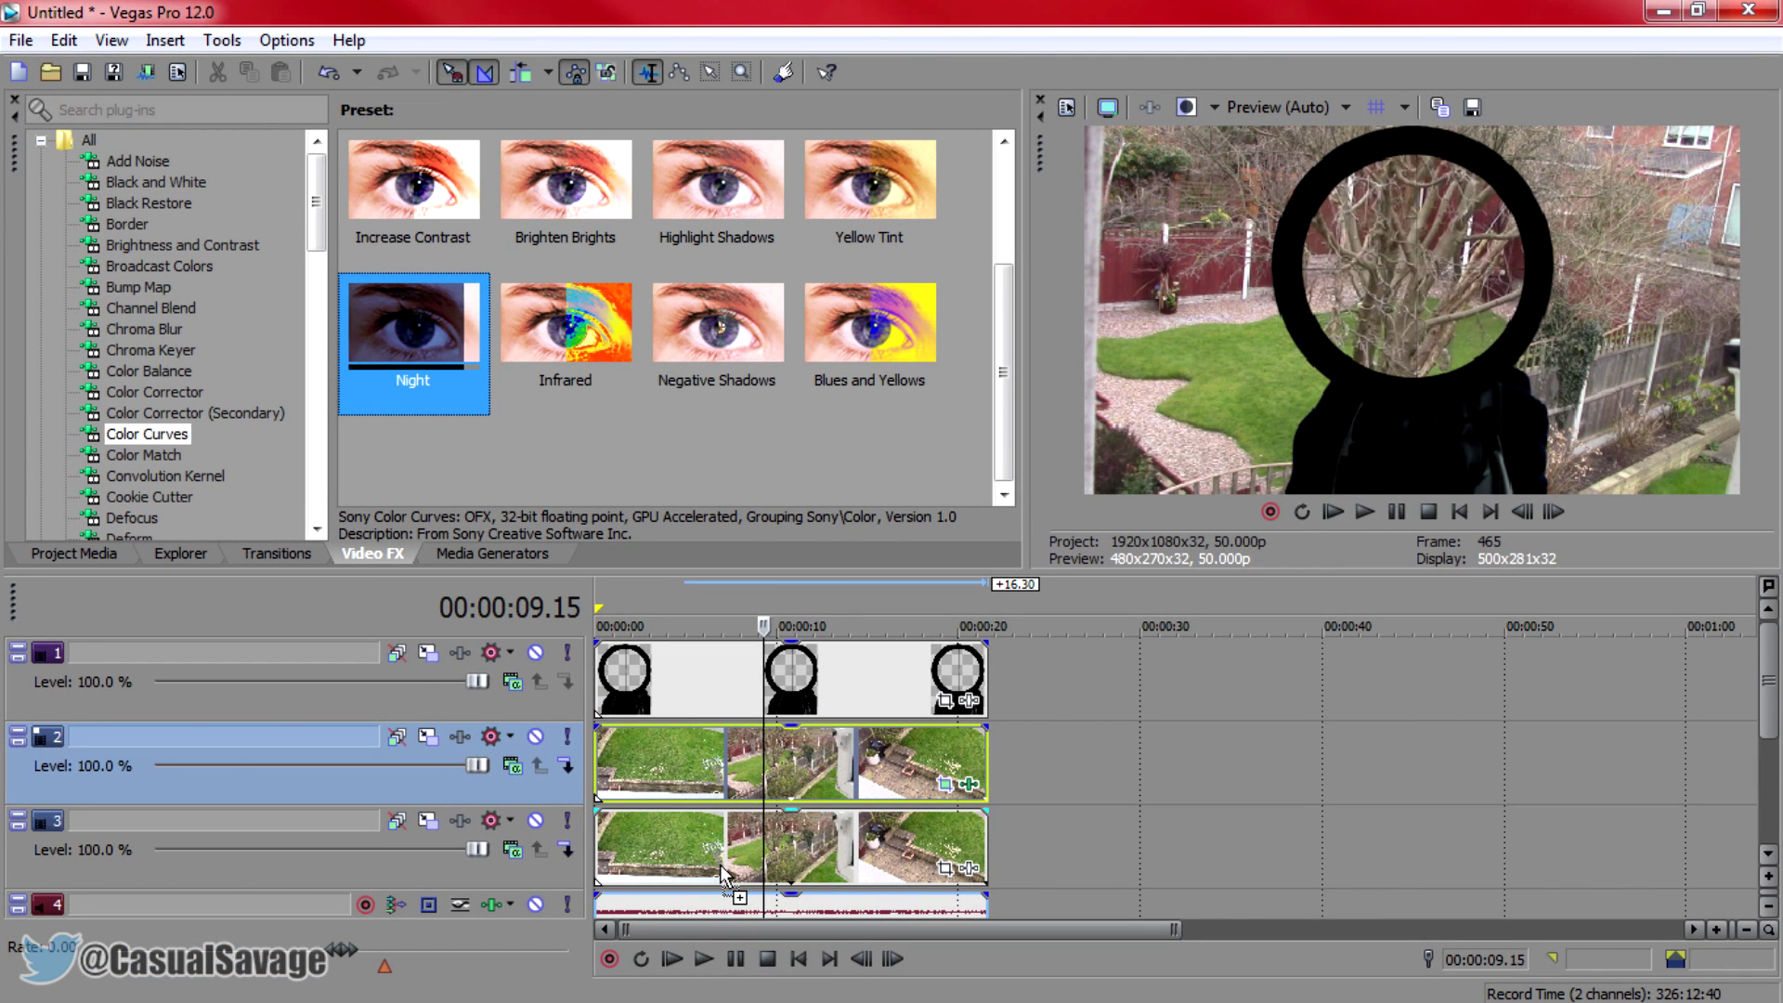
pyautogui.moveTo(723, 875)
pyautogui.mouseDown()
pyautogui.moveTo(672, 851)
pyautogui.moveTo(884, 856)
pyautogui.moveTo(719, 856)
pyautogui.mouseUp()
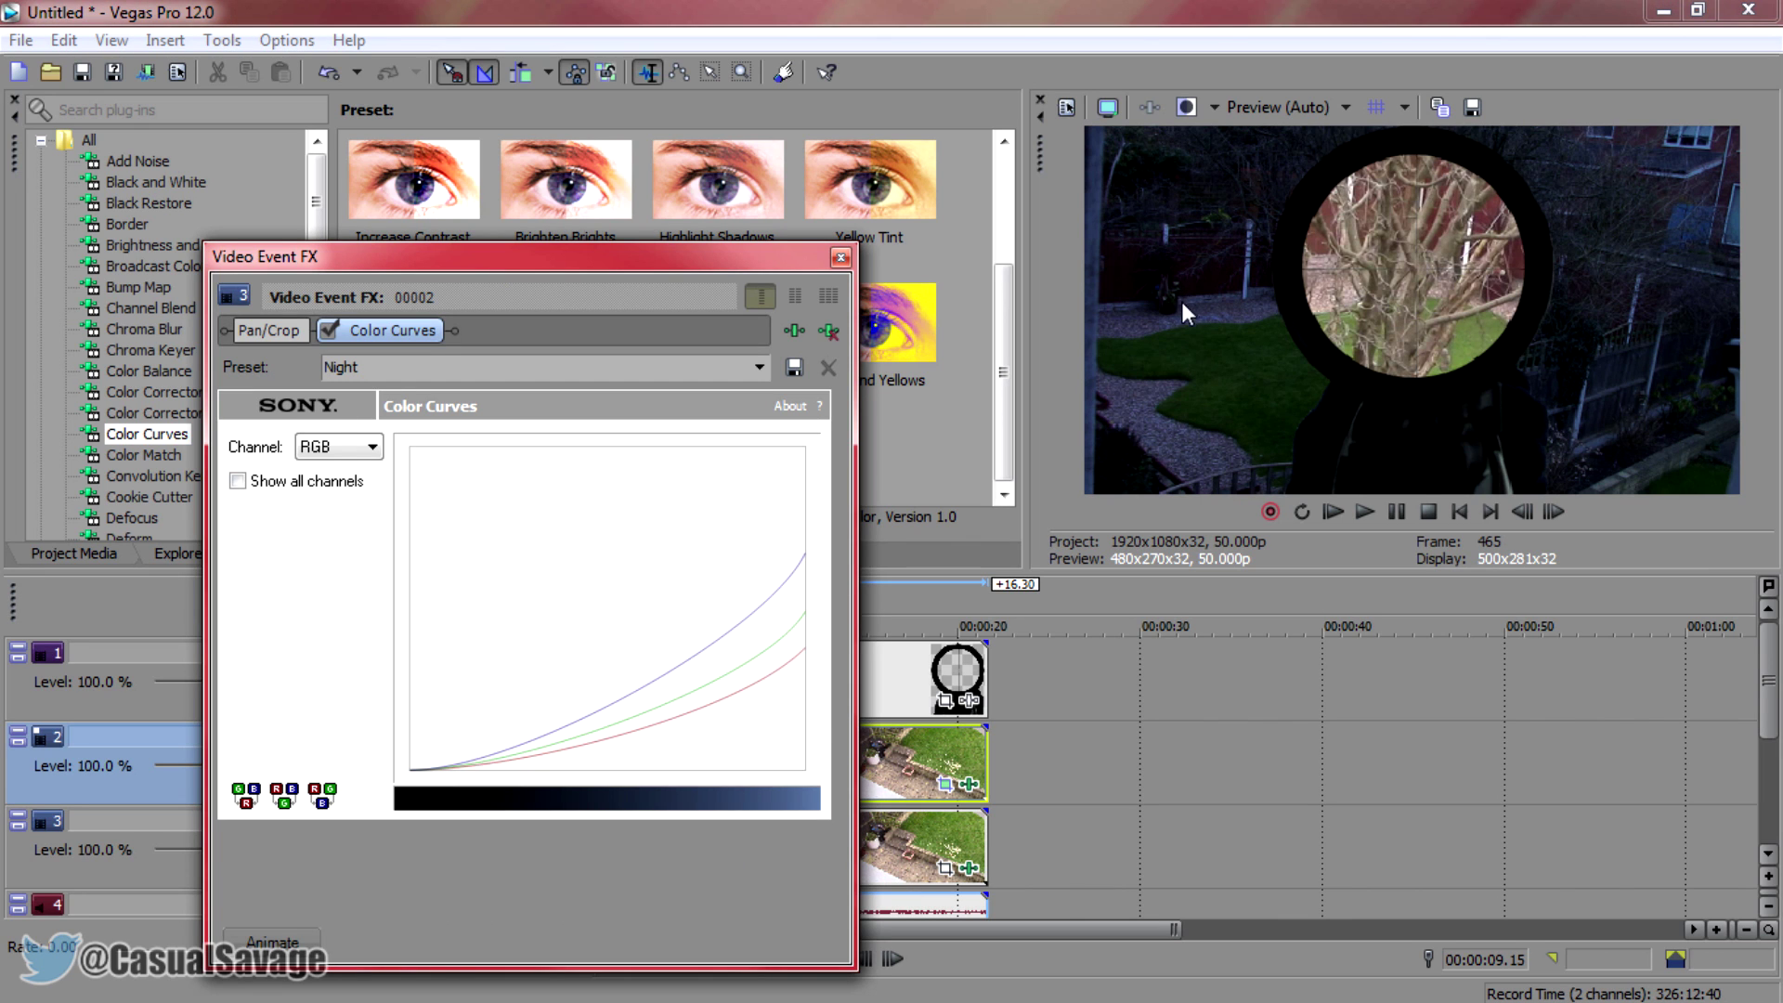
pyautogui.click(841, 259)
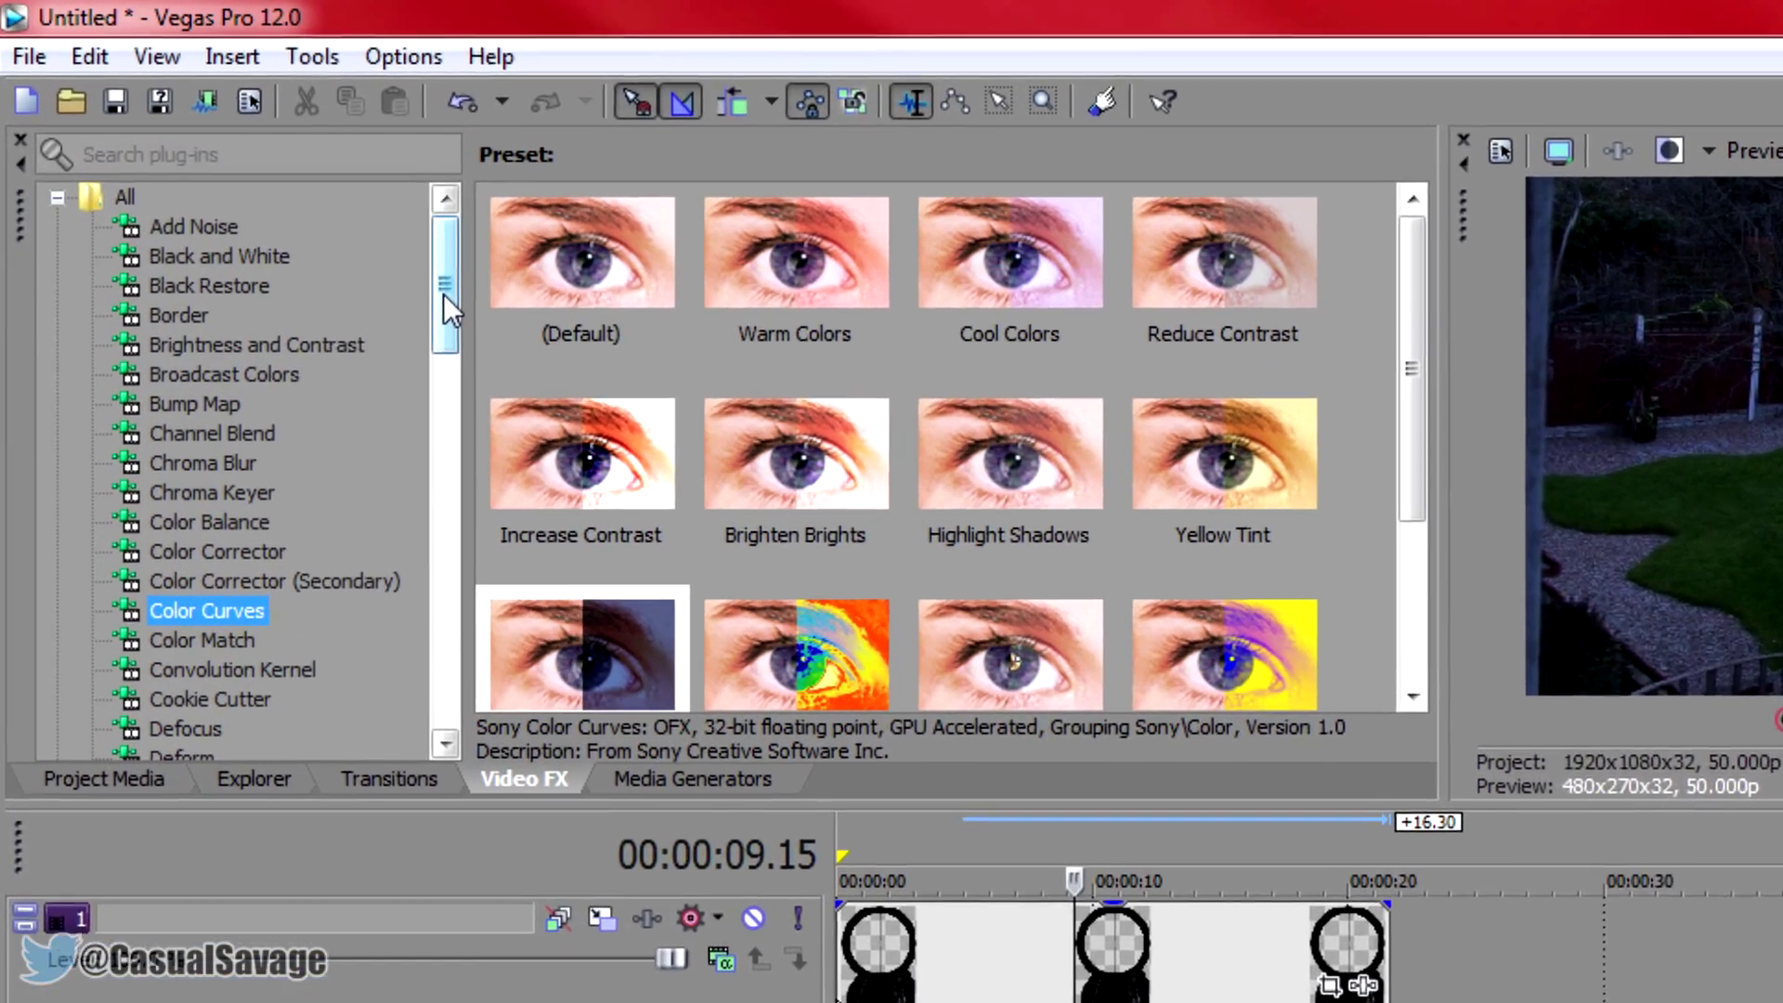
# Tint track 2's scope circle green with the Gradient Map Night Vision preset
pyautogui.moveTo(443, 293); pyautogui.dragTo(443, 387)
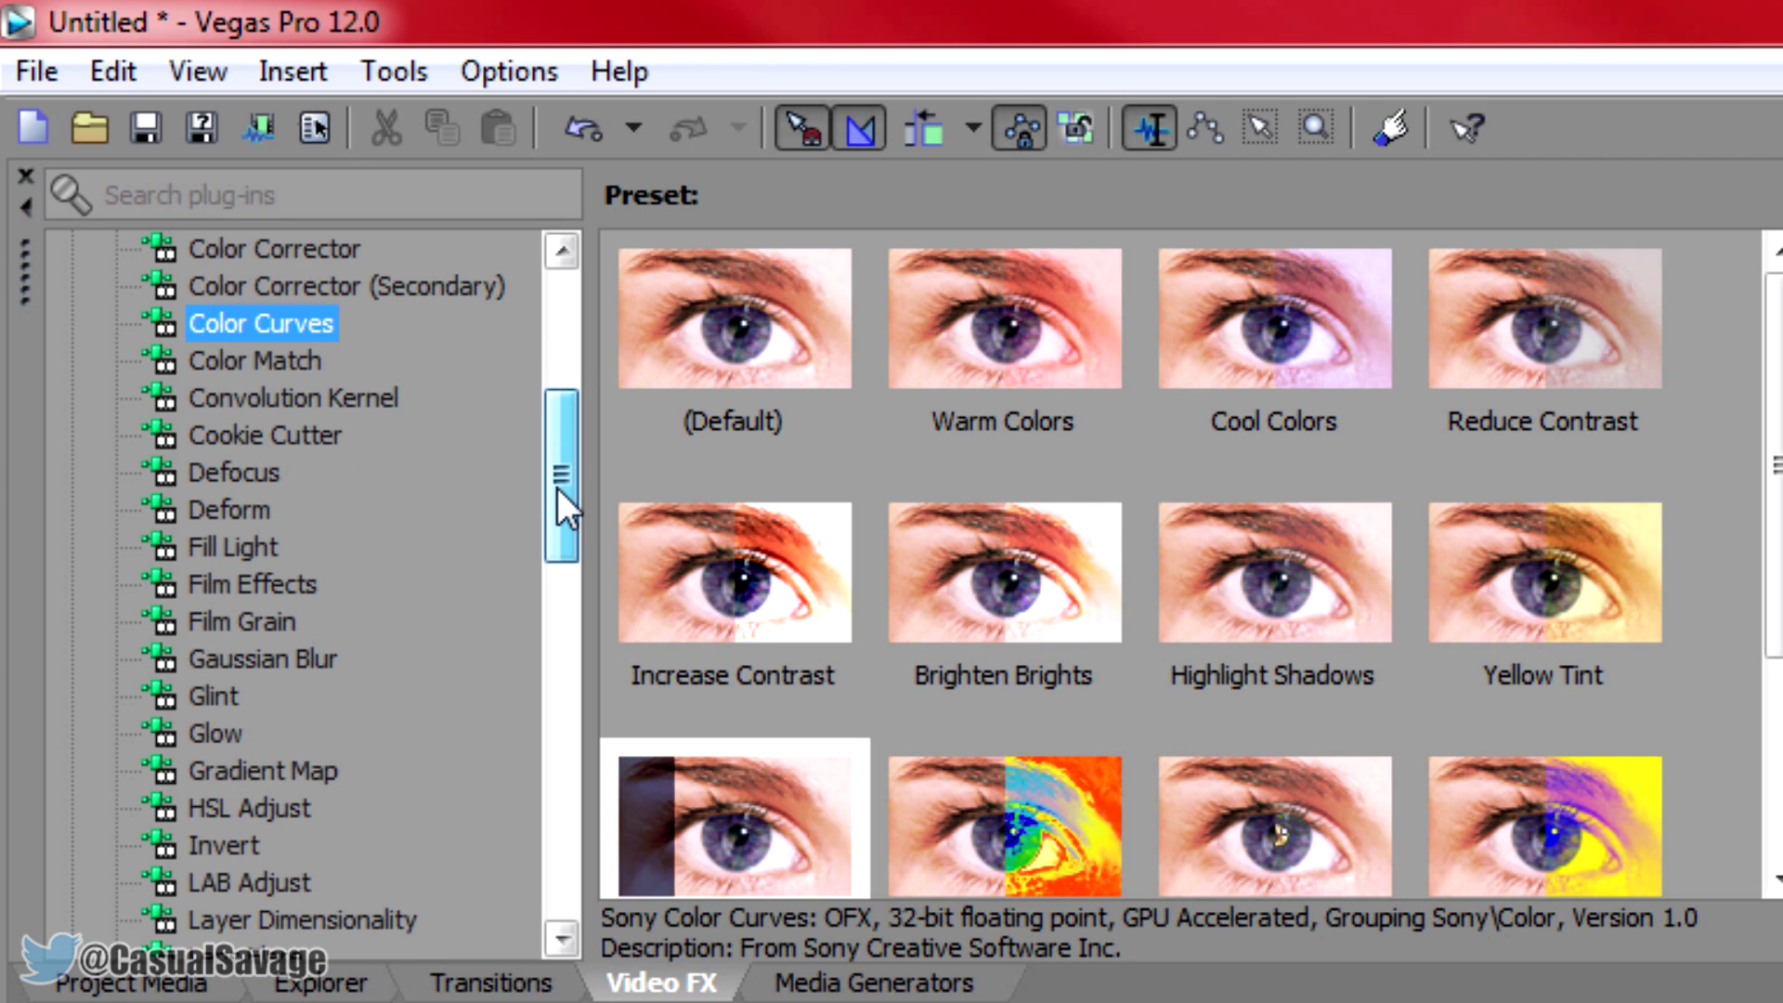
pyautogui.click(321, 772)
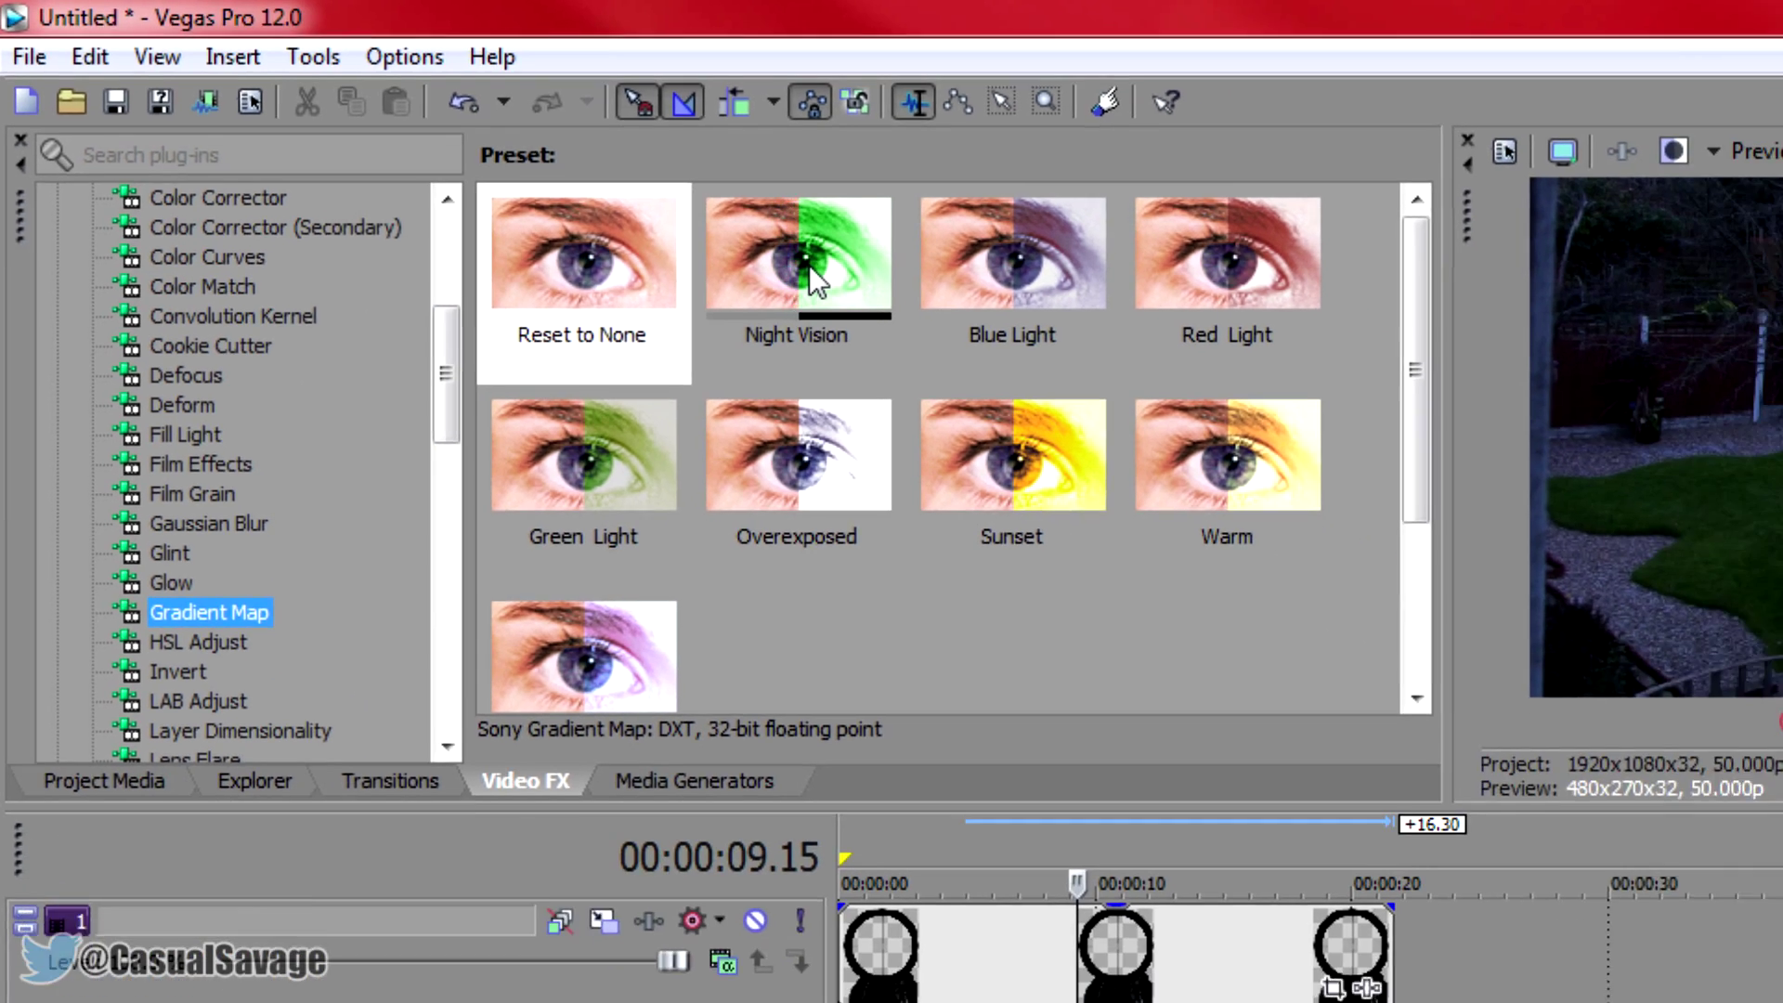
pyautogui.moveTo(1007, 329); pyautogui.dragTo(1022, 317)
pyautogui.moveTo(690, 222); pyautogui.dragTo(896, 903)
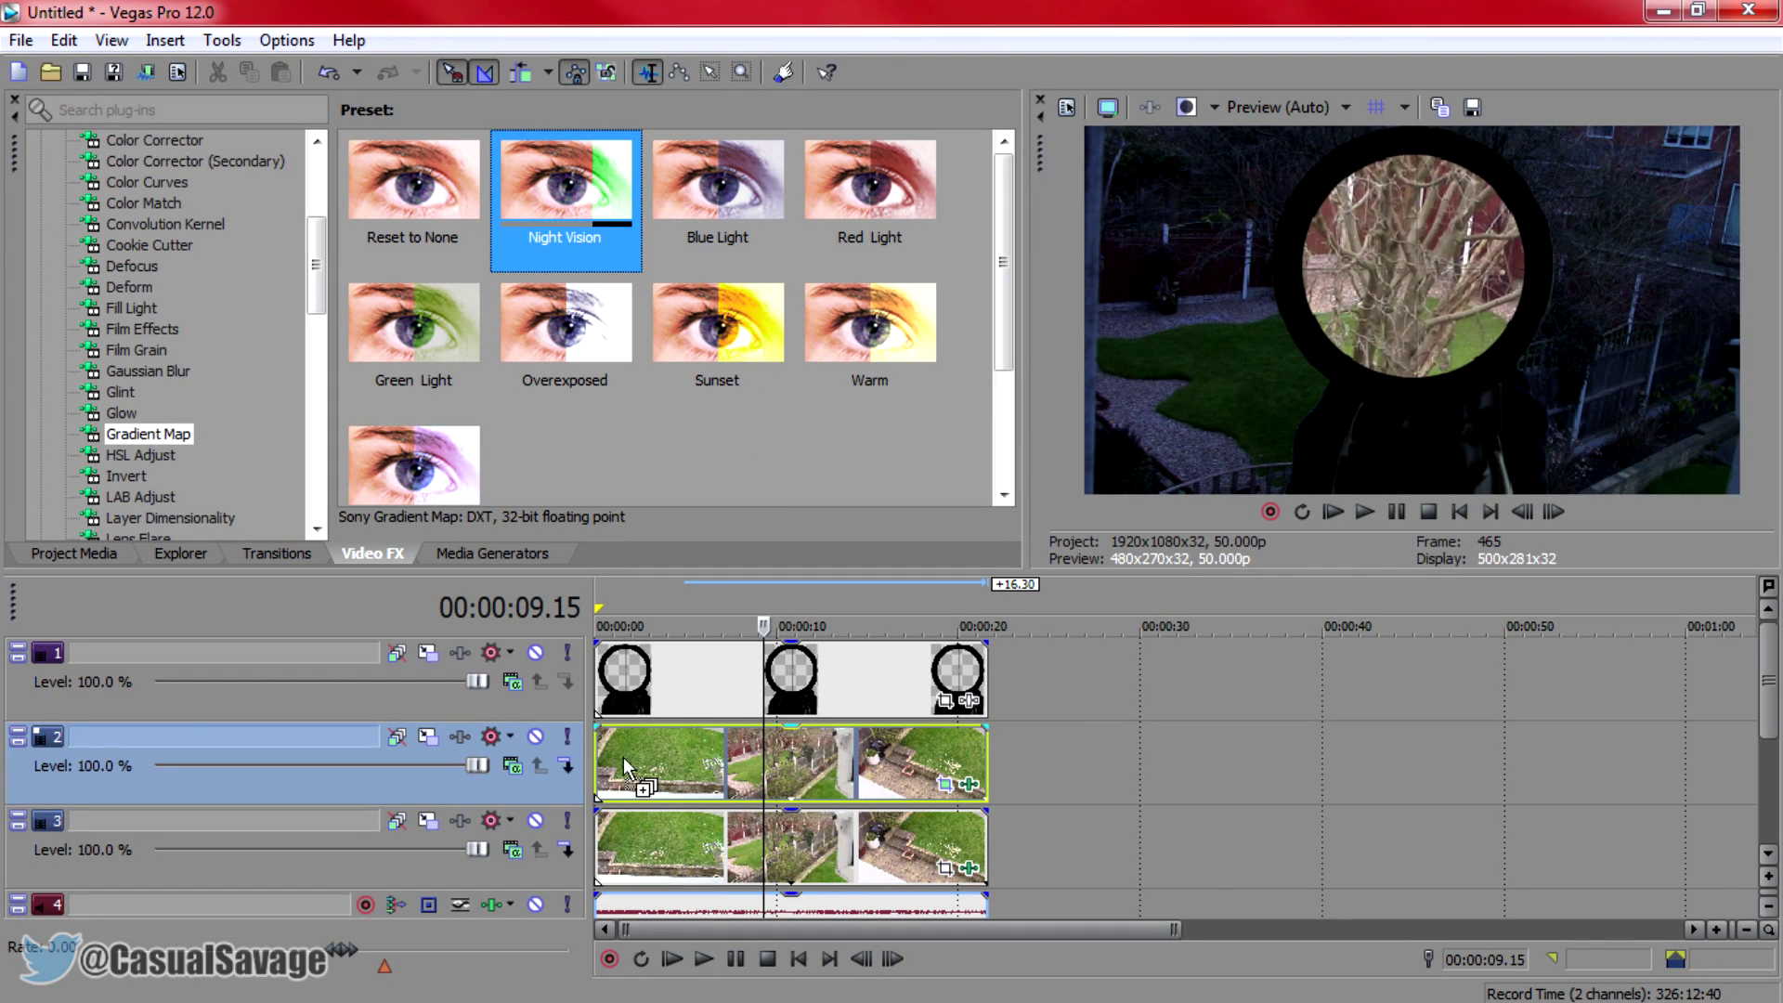
pyautogui.moveTo(757, 764)
pyautogui.mouseDown()
pyautogui.moveTo(800, 767)
pyautogui.moveTo(689, 763)
pyautogui.moveTo(732, 762)
pyautogui.moveTo(734, 683)
pyautogui.moveTo(735, 740)
pyautogui.mouseUp()
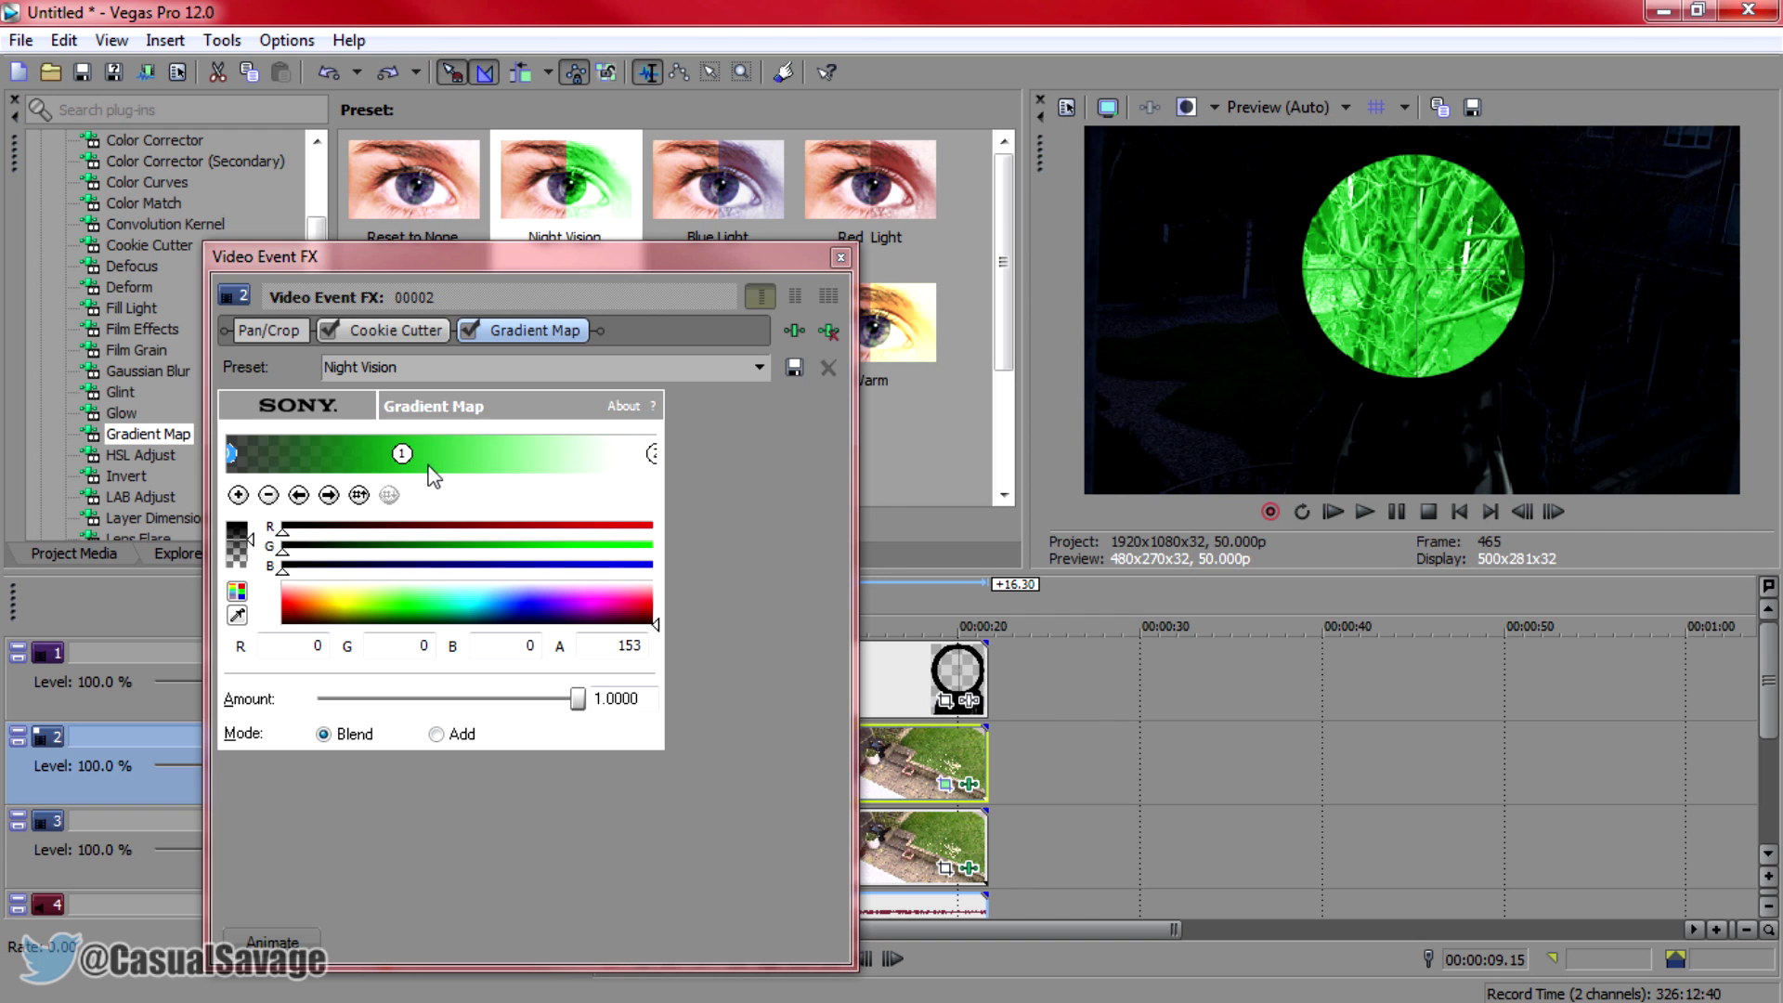
# Close the Gradient Map effect settings window
pyautogui.click(839, 259)
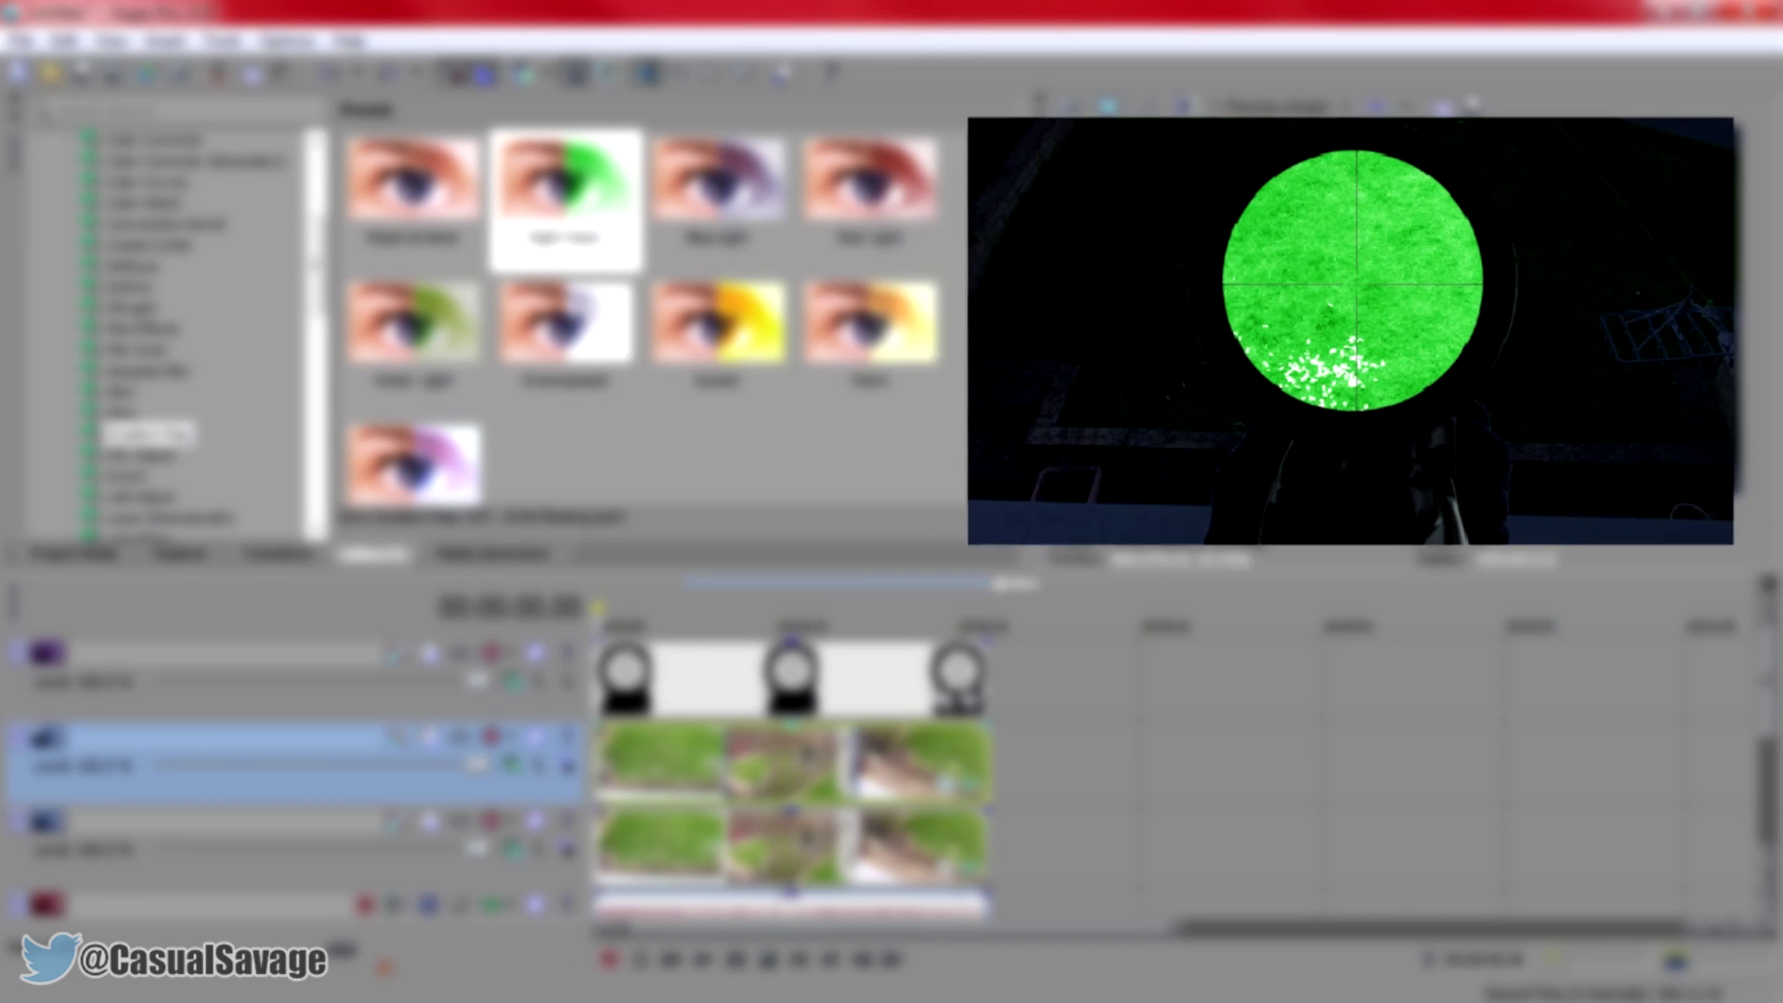